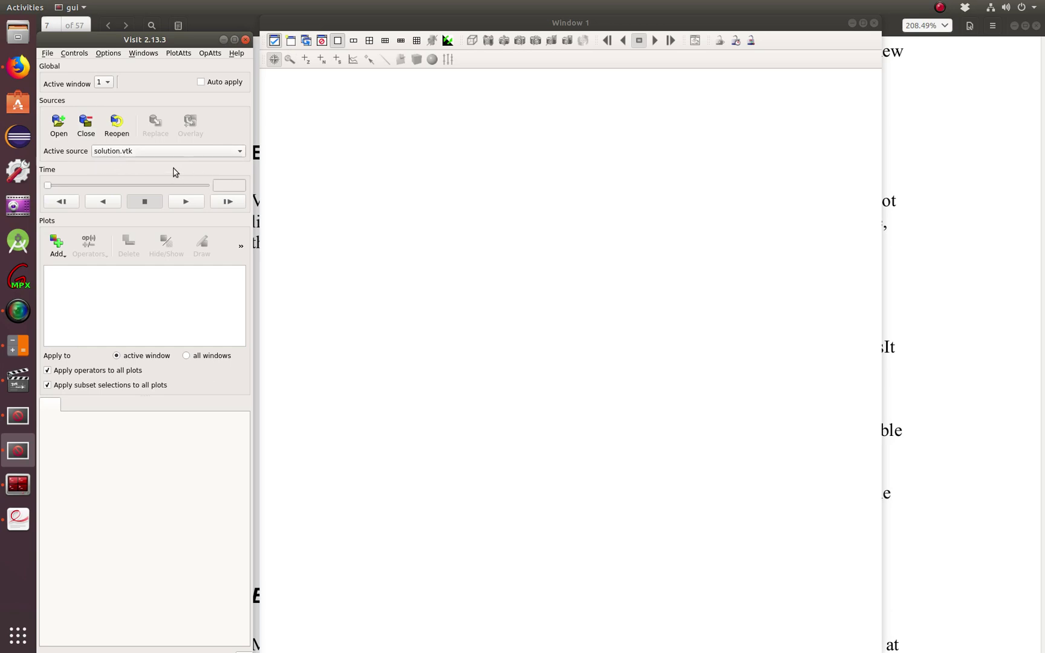
- Draw a Pseudocolor plot of solution and pan so the whole -1 to 1 square shows
click(58, 249)
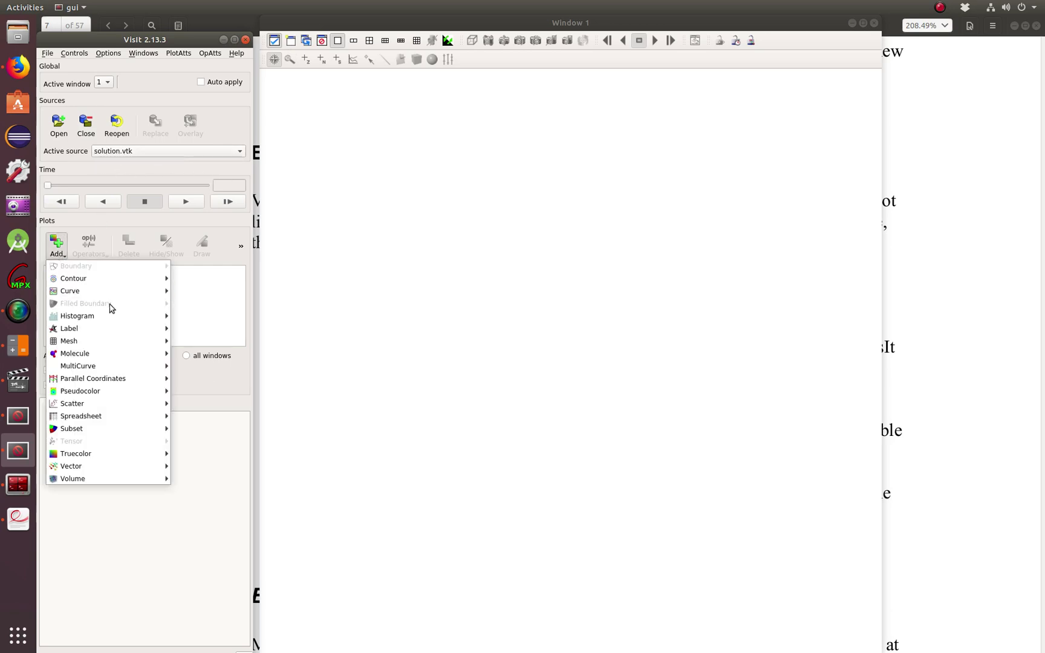
mouse_move(99, 392)
mouse_move(193, 417)
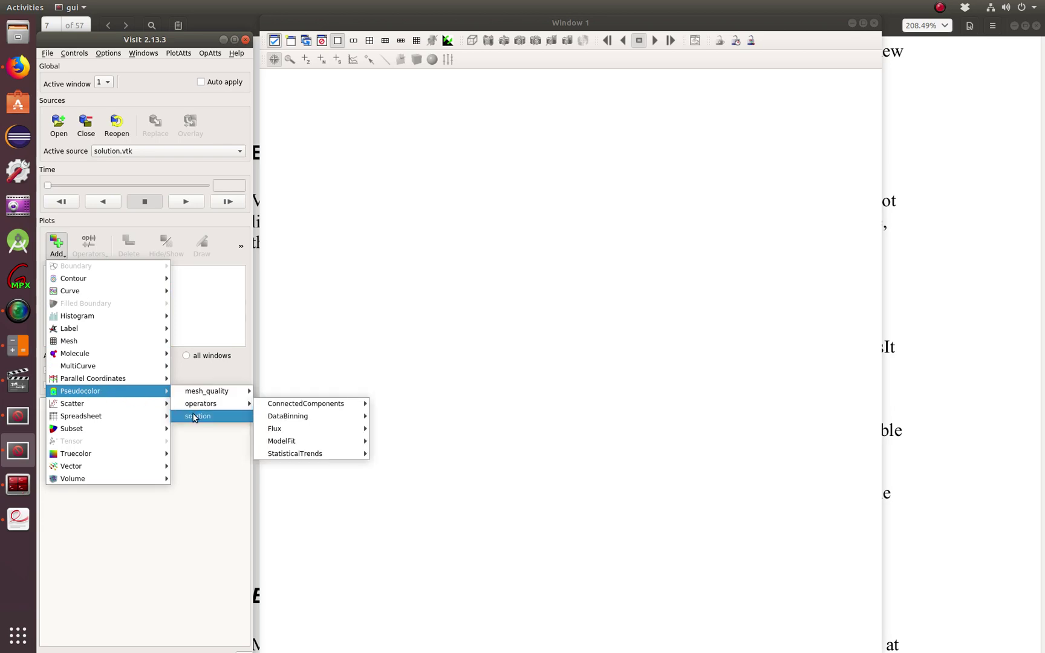
click(198, 417)
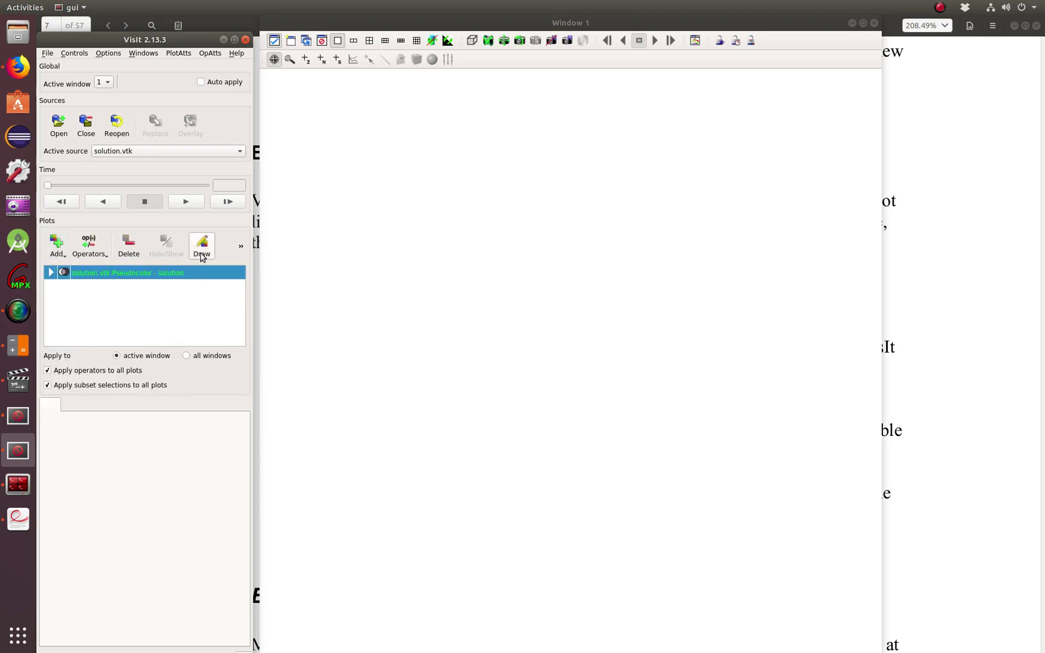
click(202, 253)
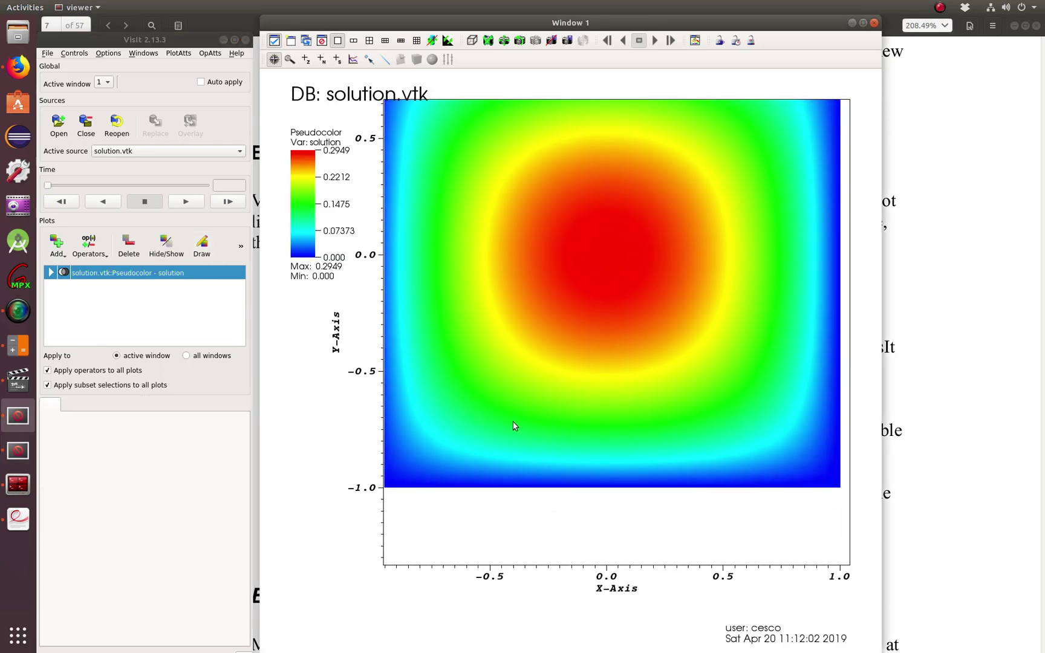
drag(514, 425, 516, 512)
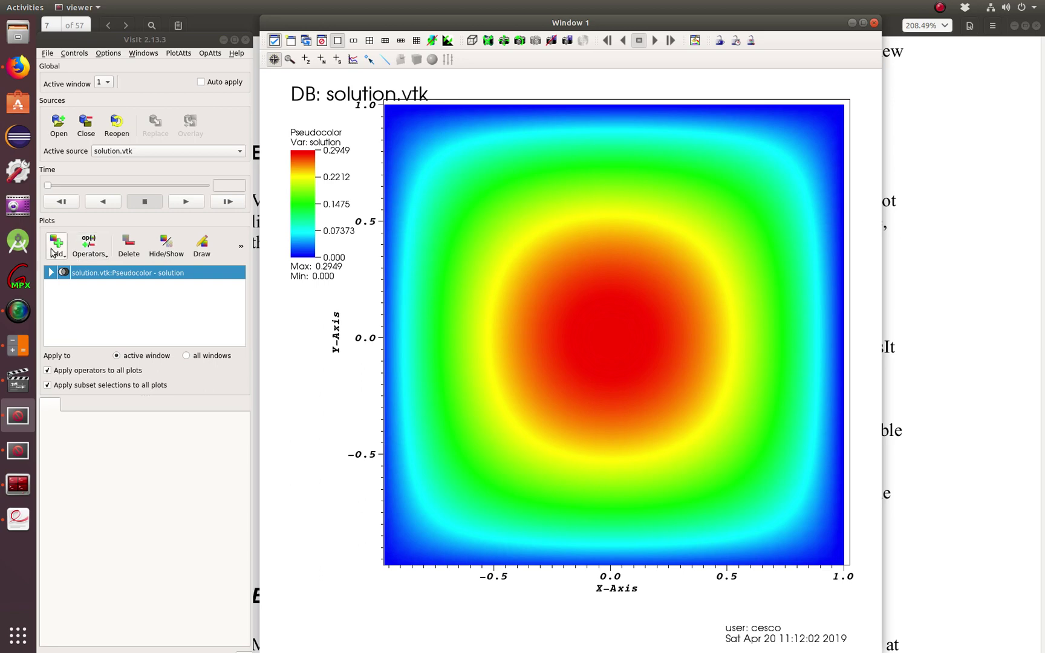
- Apply the Elevate operator to the solution plot, redraw, and rotate the raised plate toward the viewer
click(85, 254)
mouse_move(109, 353)
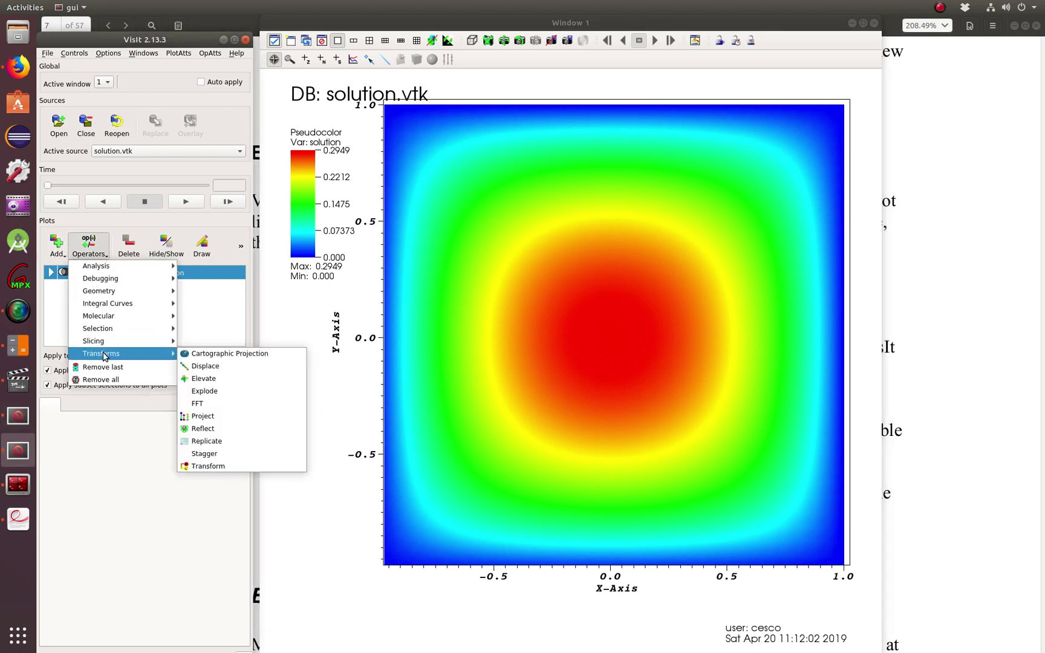
click(204, 380)
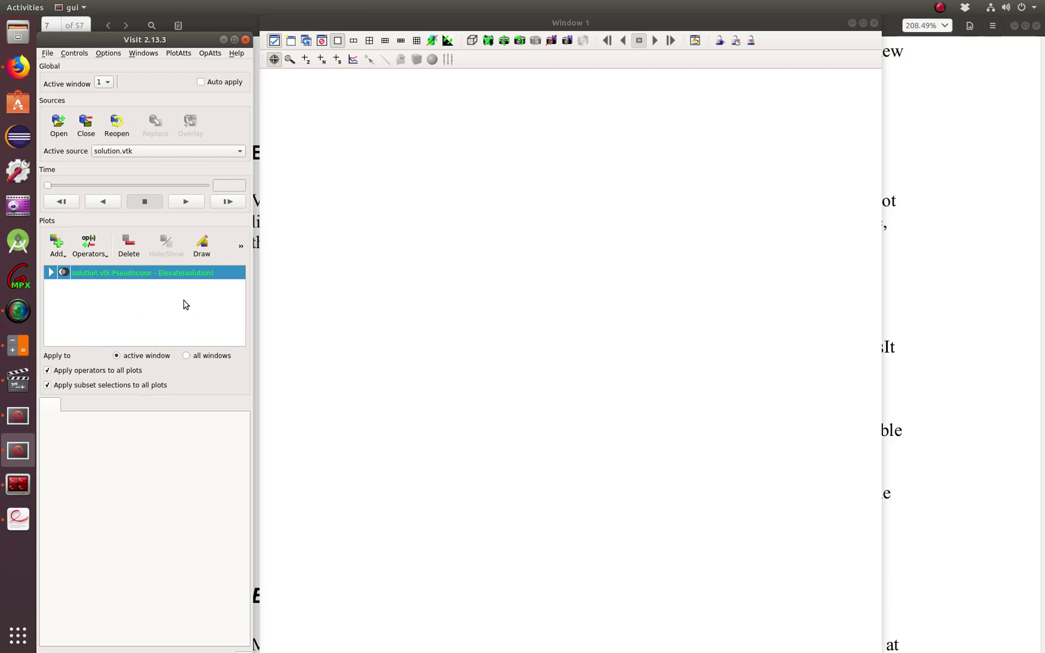
click(202, 245)
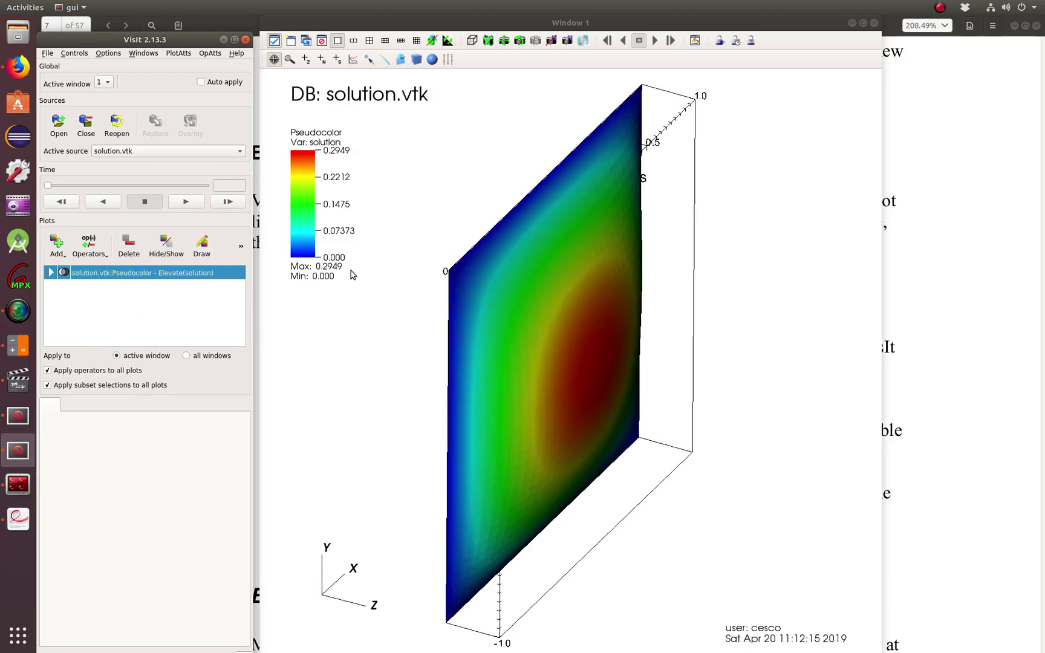
drag(345, 275, 340, 405)
drag(392, 243, 585, 522)
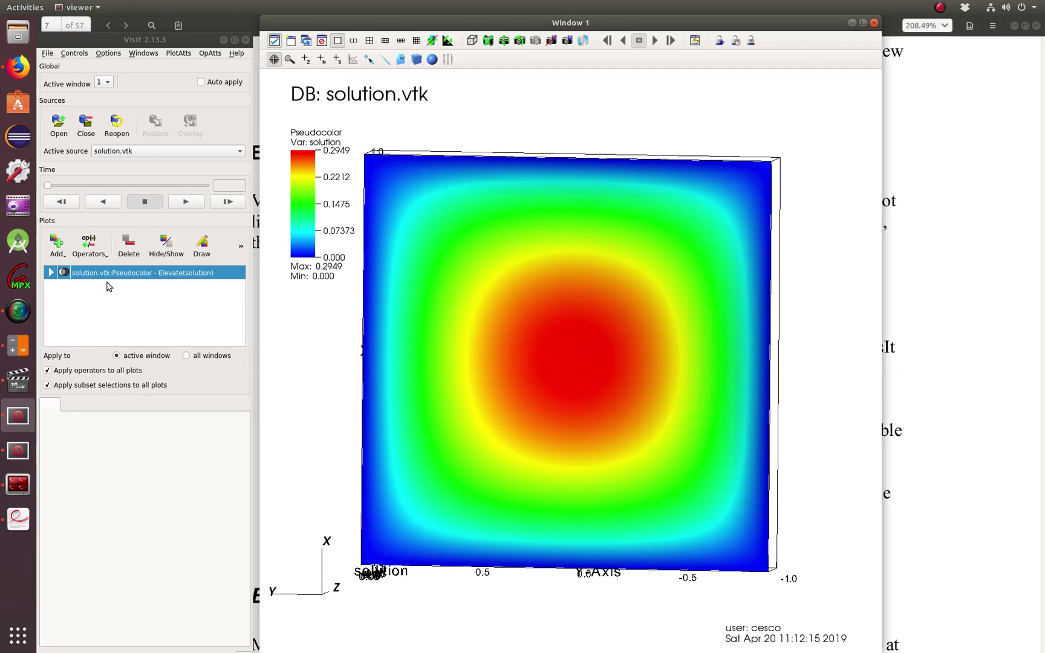
- Delete the elevated Pseudocolor plot and bring up the File open dialog
click(129, 251)
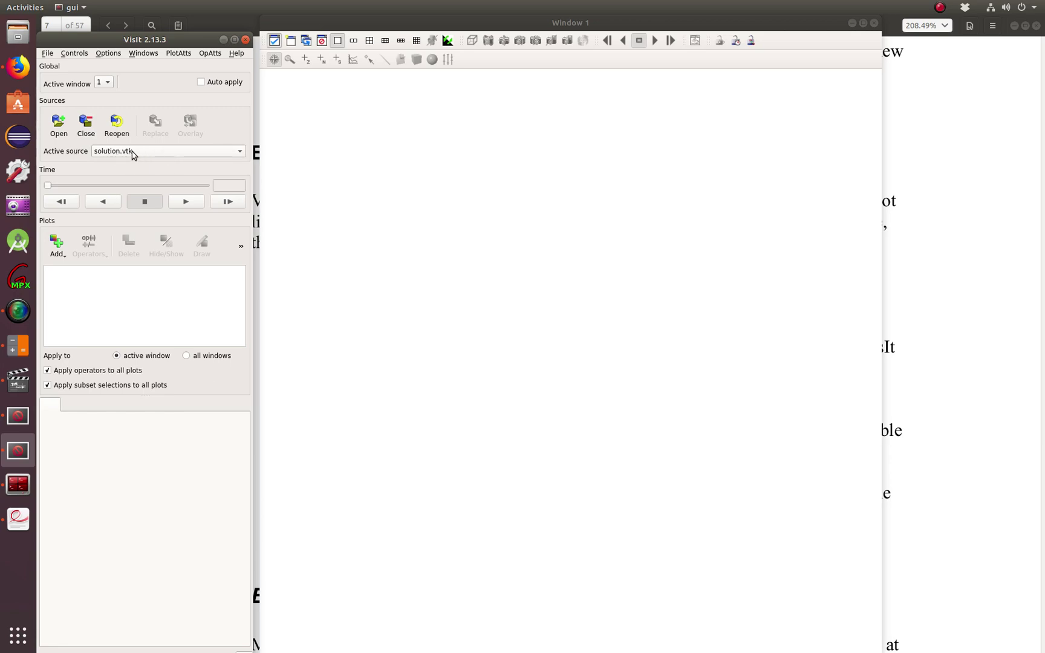
click(63, 136)
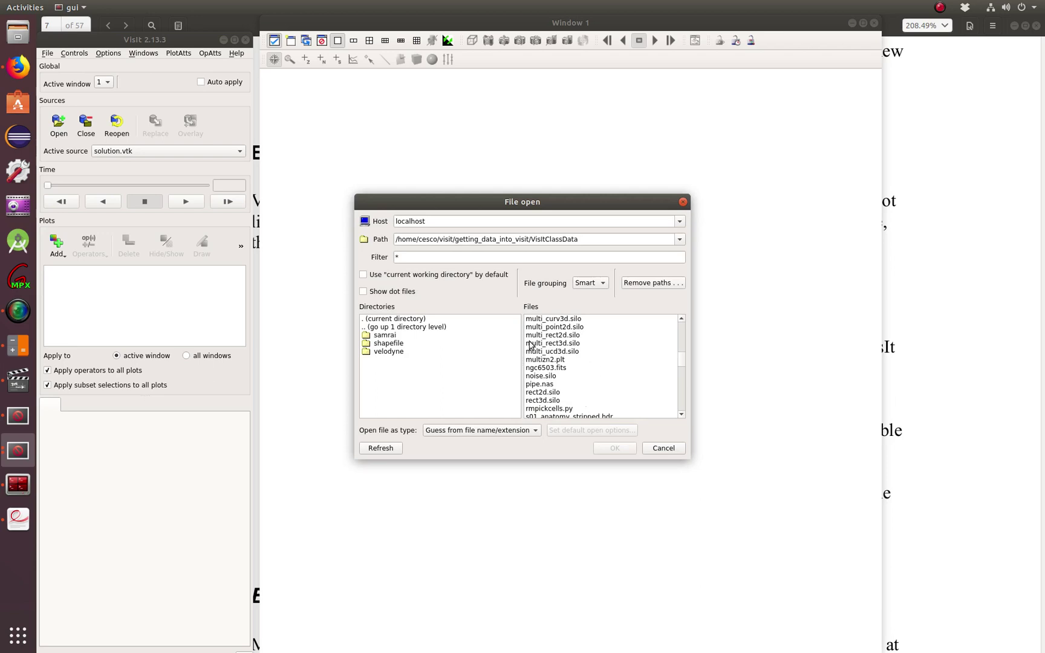
- Open multi_rect3d.silo from the VisItClassData folder
click(679, 238)
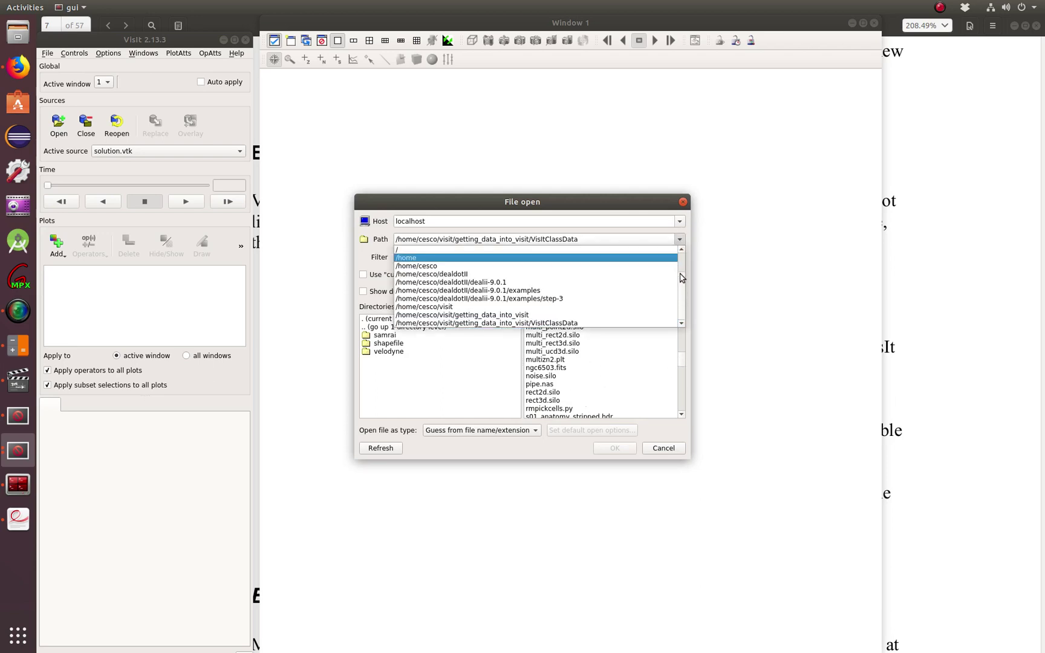
scroll(681, 275, up, 2)
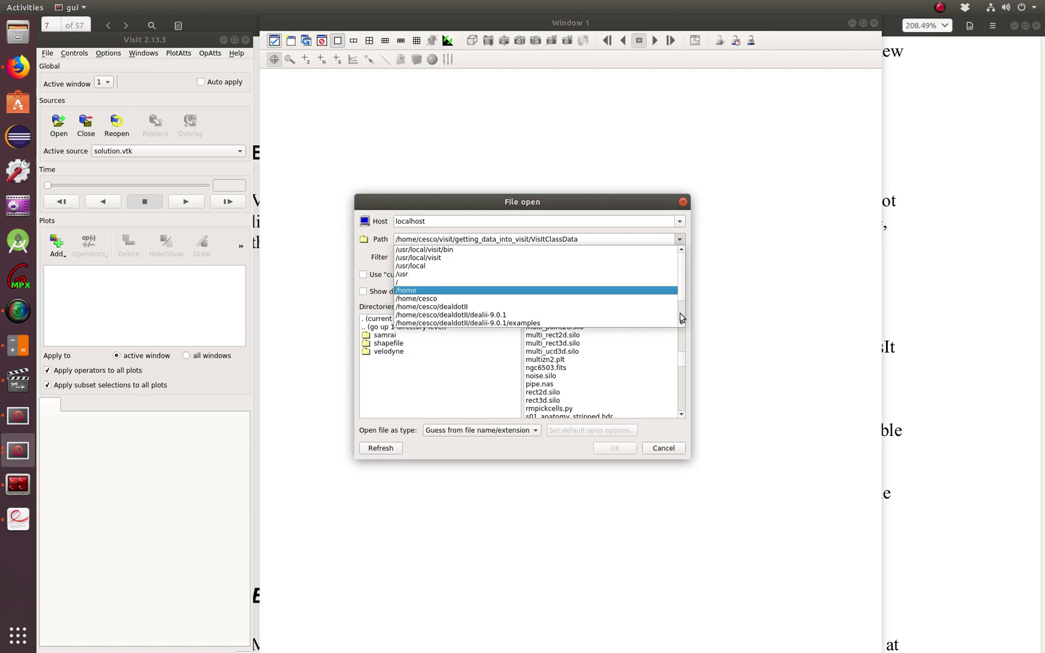
scroll(681, 317, down, 2)
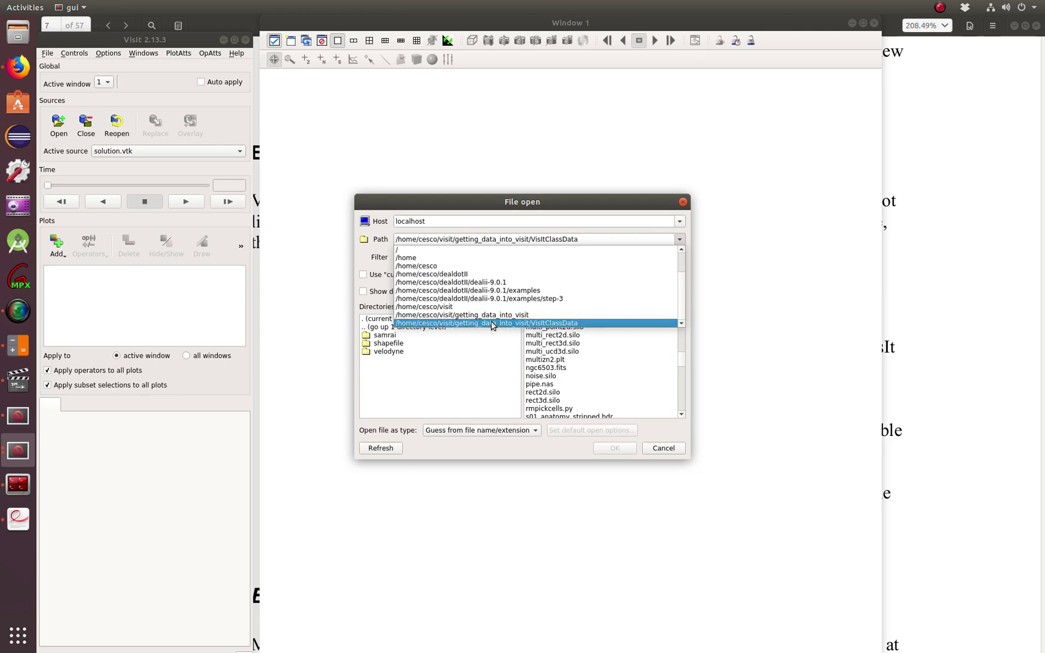
click(494, 361)
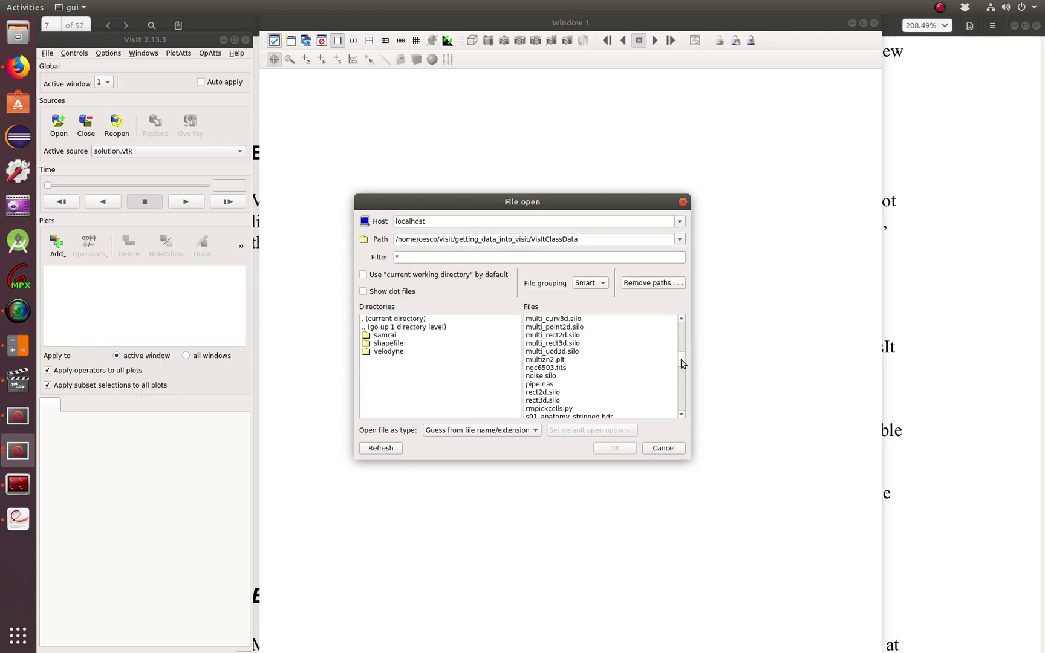
mouse_move(684, 362)
mouse_down()
mouse_move(685, 333)
mouse_move(674, 359)
mouse_up()
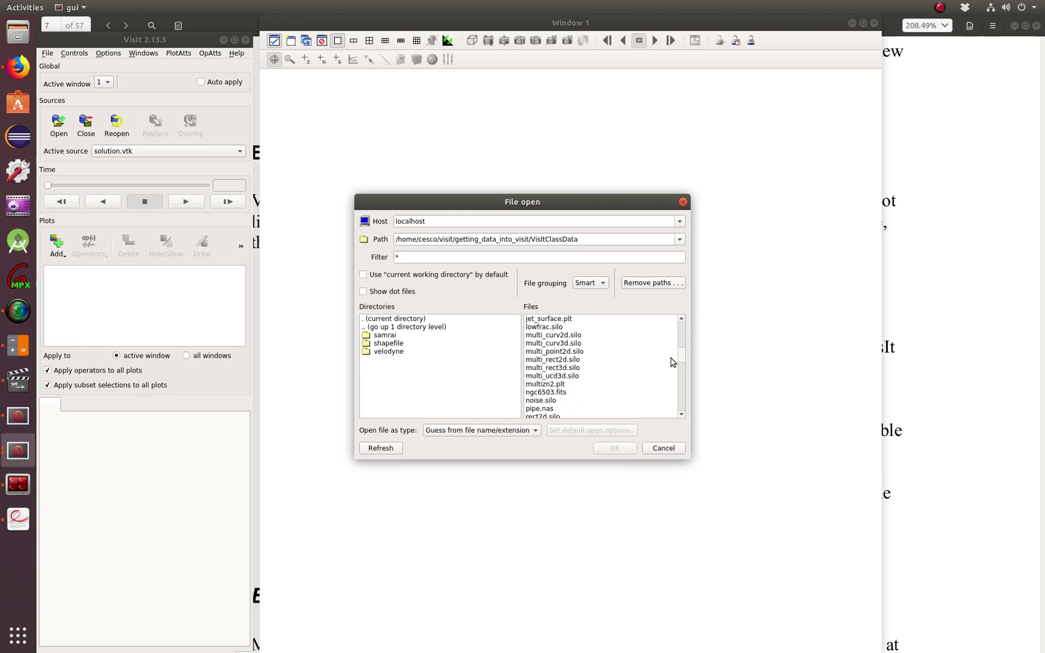
click(558, 369)
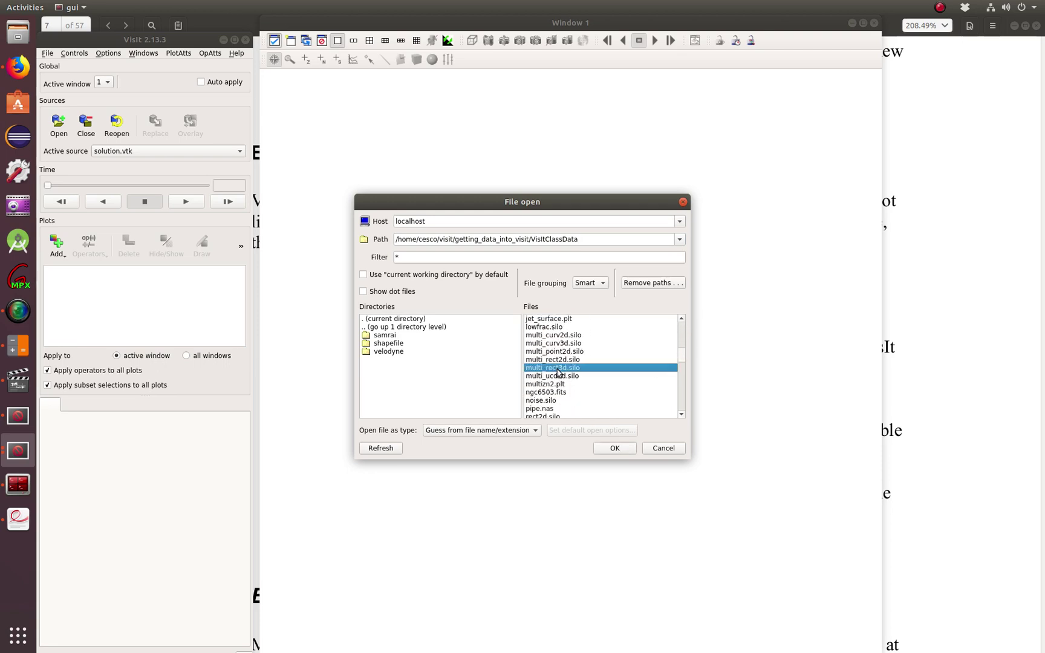
click(605, 450)
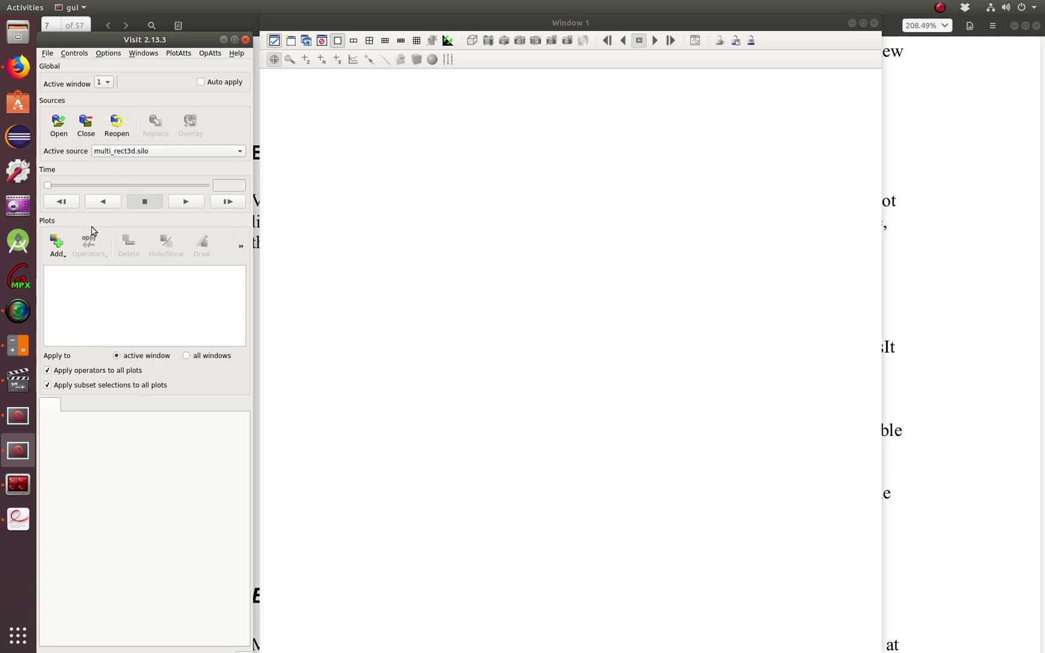
- Draw a Pseudocolor plot of variable d and rotate the cube to show its top faces
click(55, 249)
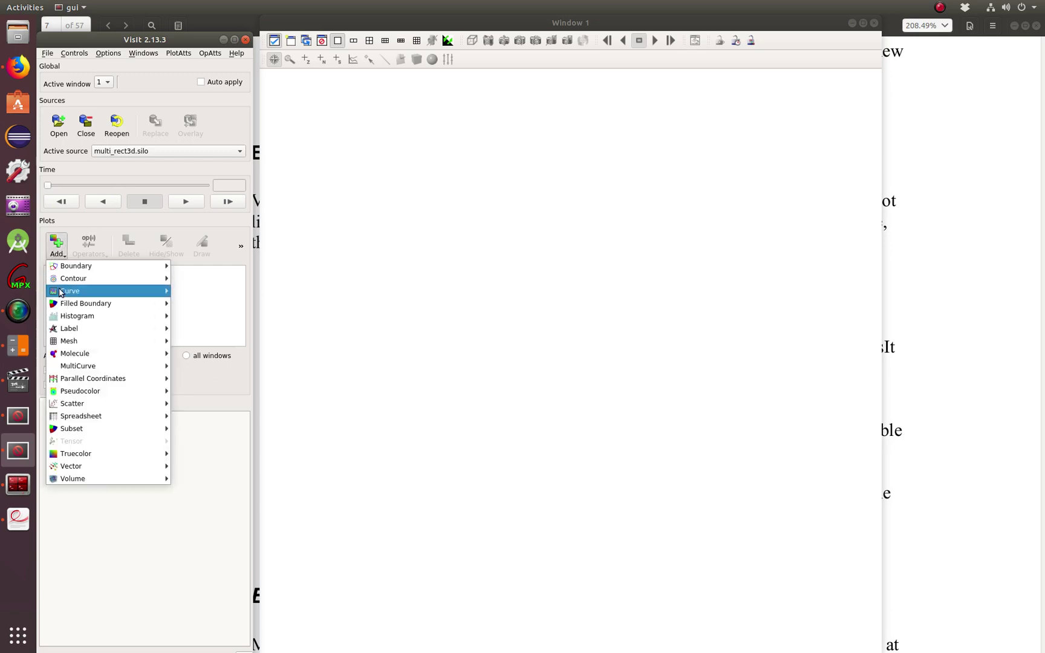
mouse_move(75, 366)
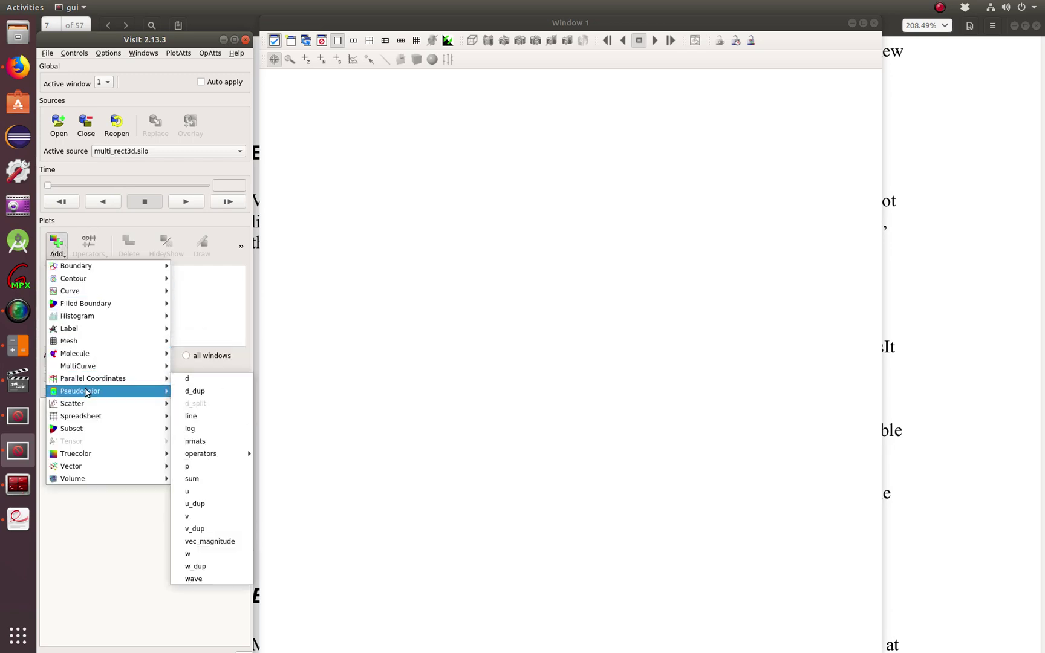
mouse_move(87, 392)
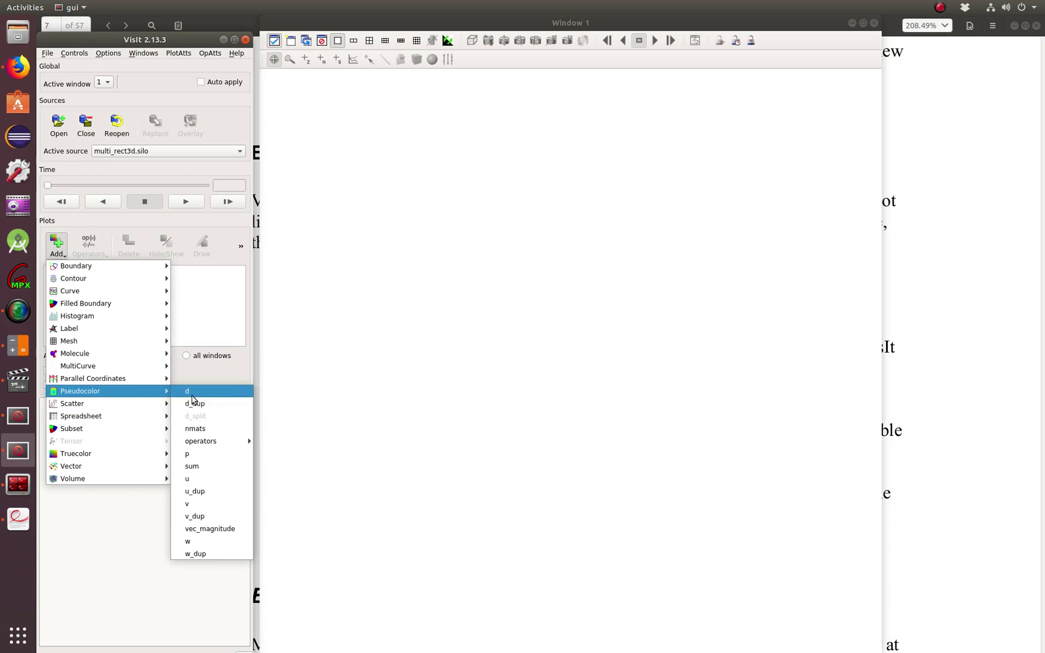
click(195, 393)
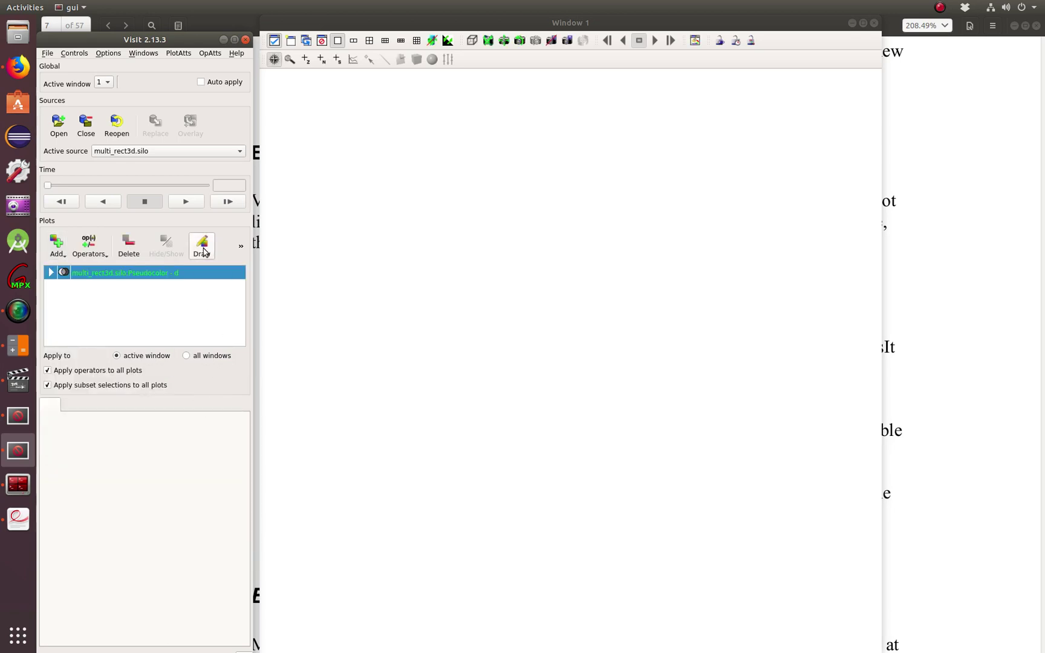
click(204, 251)
click(557, 314)
drag(556, 314, 568, 436)
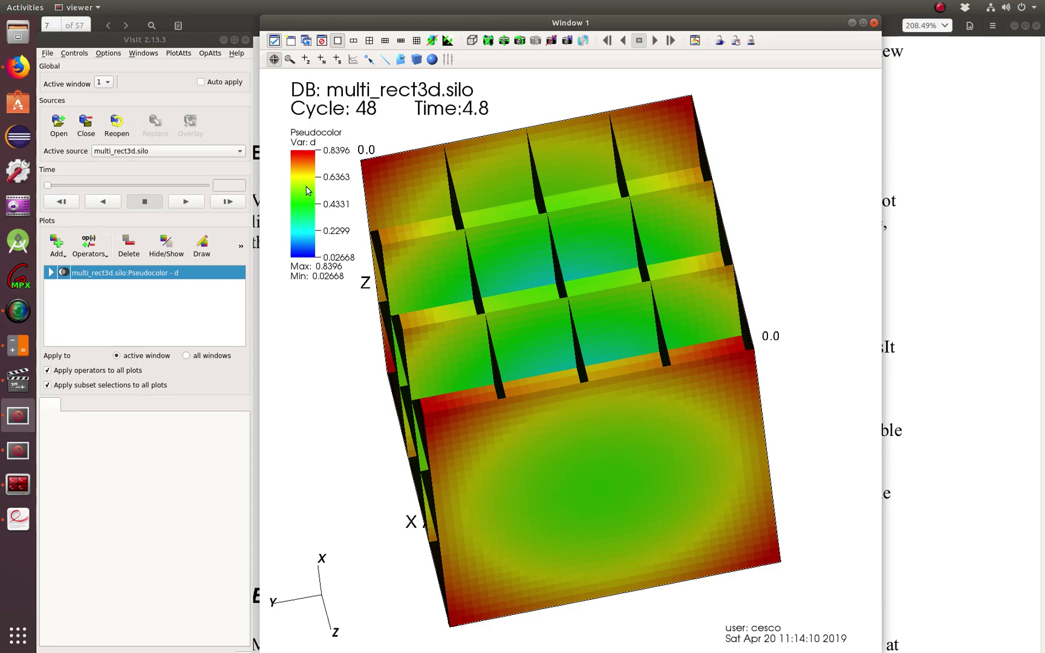
- Rotate the d cube through front-face, oblique corner and tilted views
drag(523, 405, 637, 455)
drag(451, 336, 556, 299)
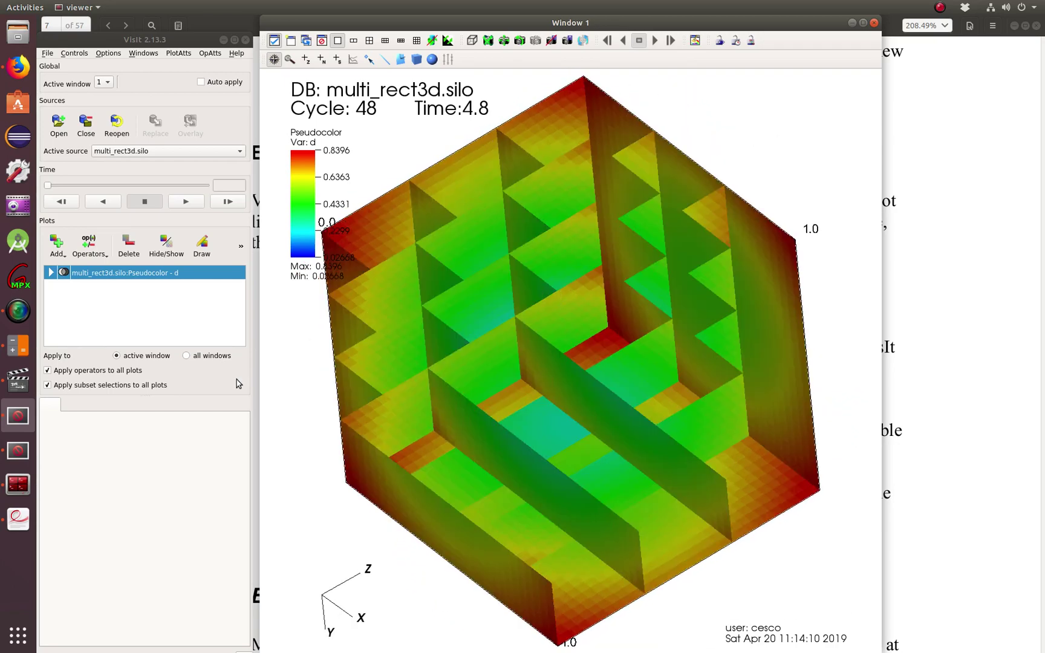
drag(527, 368, 482, 406)
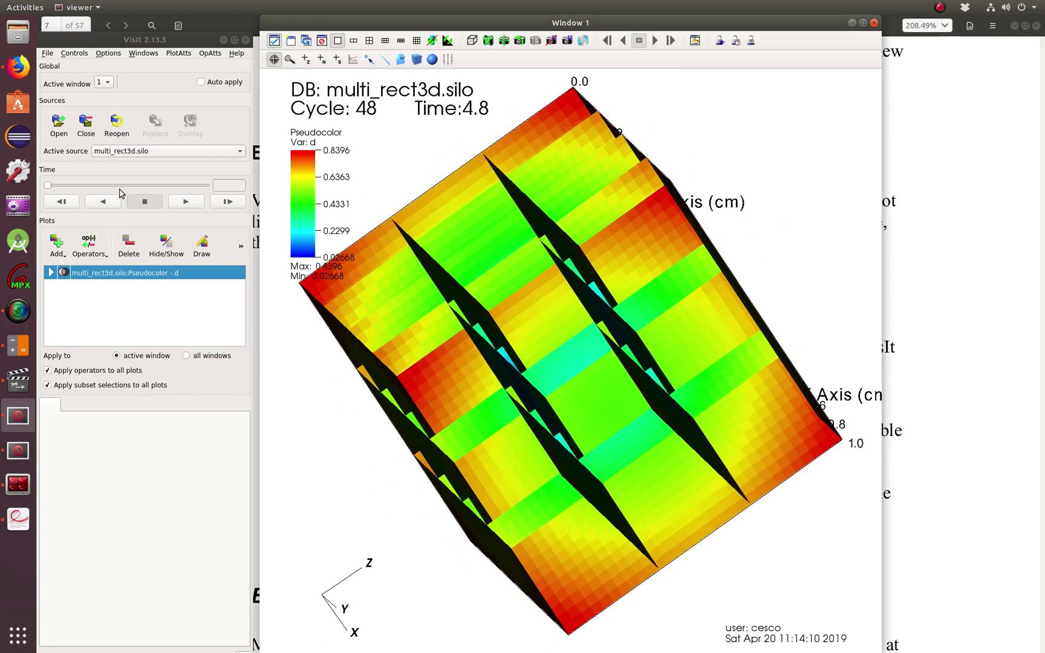
- Open wave.visit from the Files list as the new active source
click(63, 129)
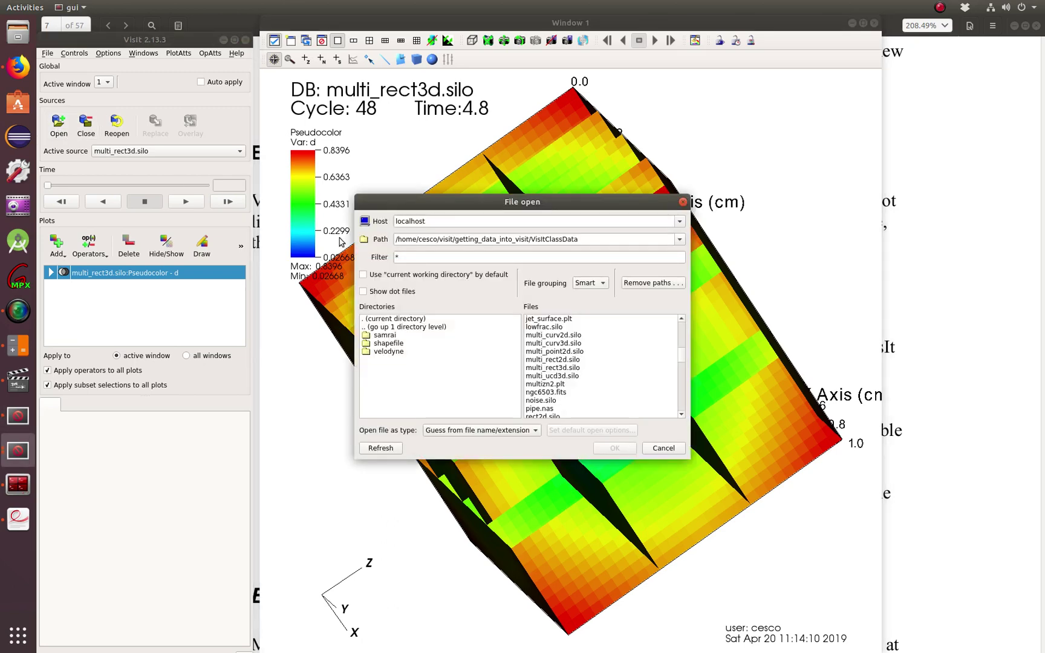
drag(684, 364, 682, 395)
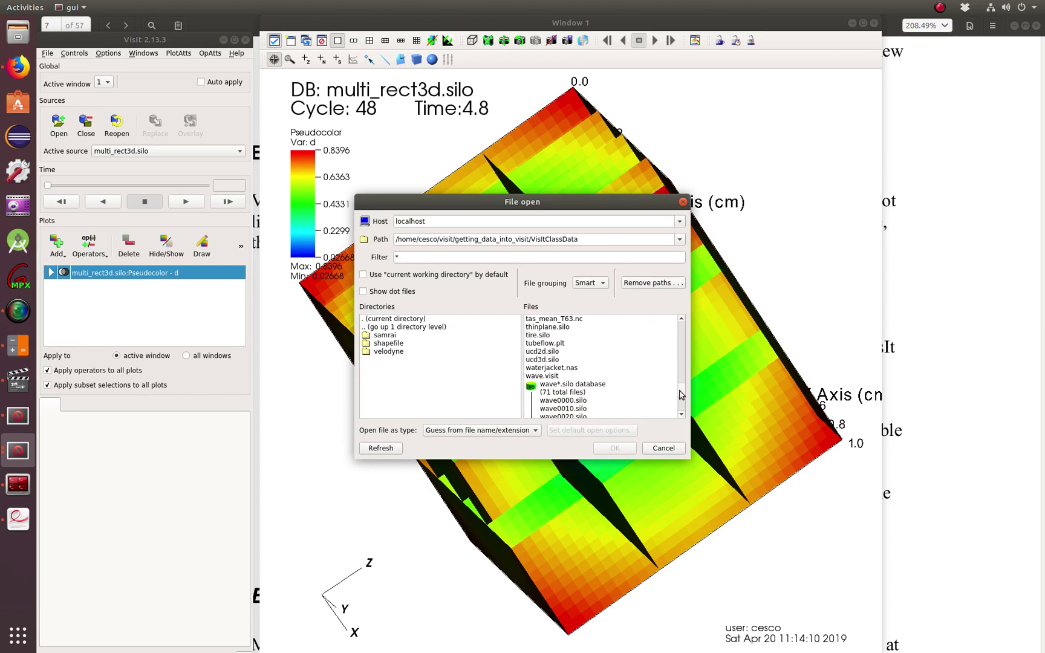
click(552, 377)
click(604, 449)
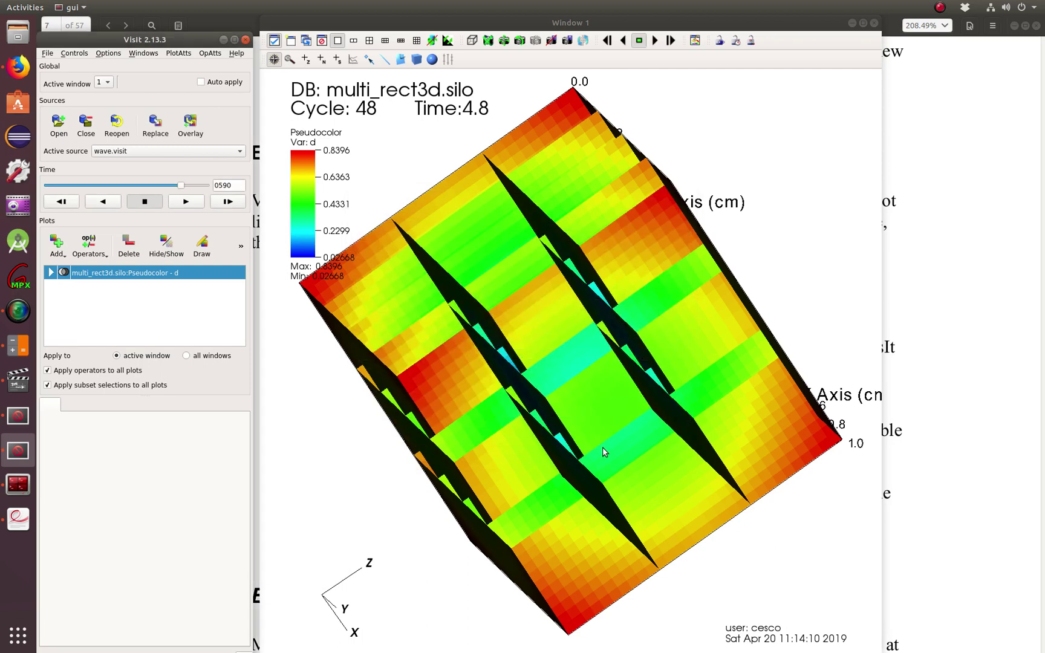
- Remove the d plot and add a Pseudocolor plot of pressure
click(128, 251)
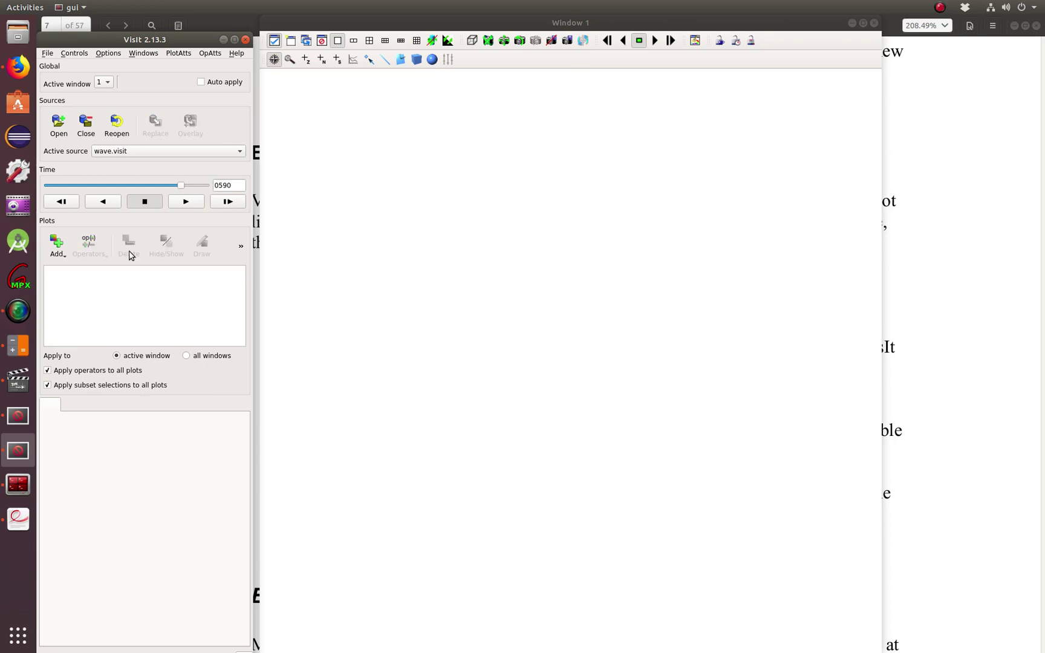
click(57, 248)
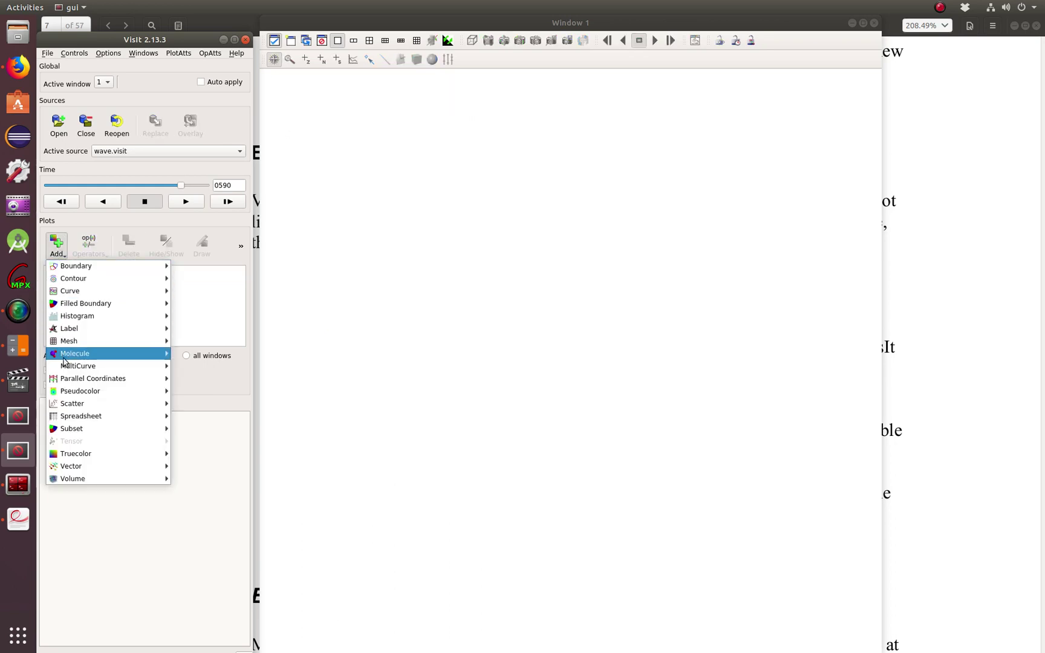
mouse_move(68, 393)
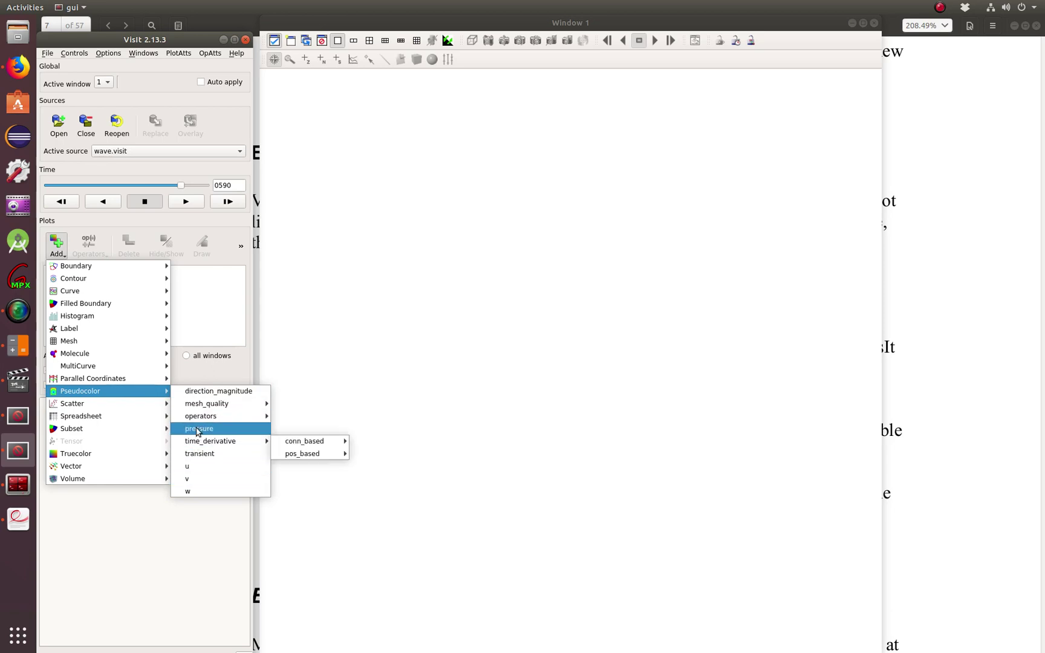
click(197, 430)
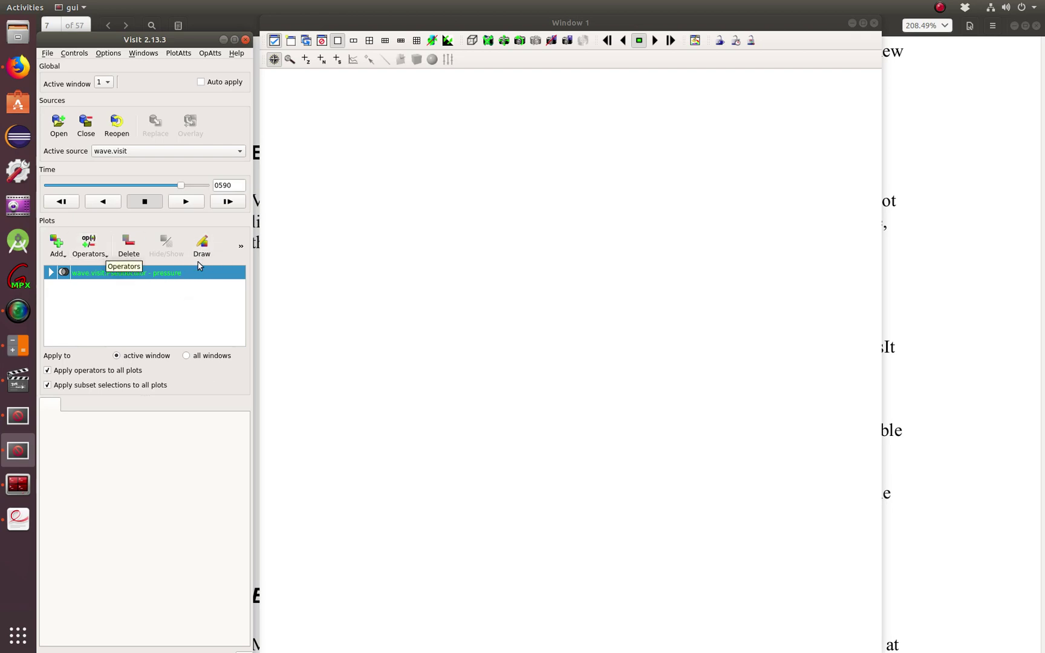
- Draw the pressure plot, rotate the slab side-on, and rewind the time slider to 0000
click(202, 246)
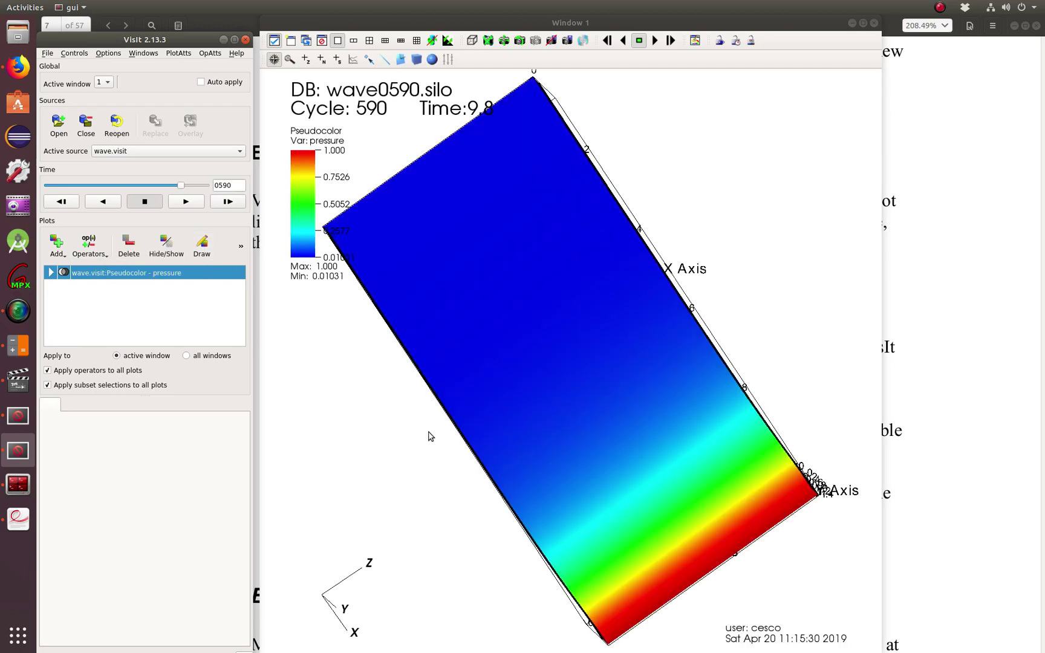
drag(432, 443, 544, 348)
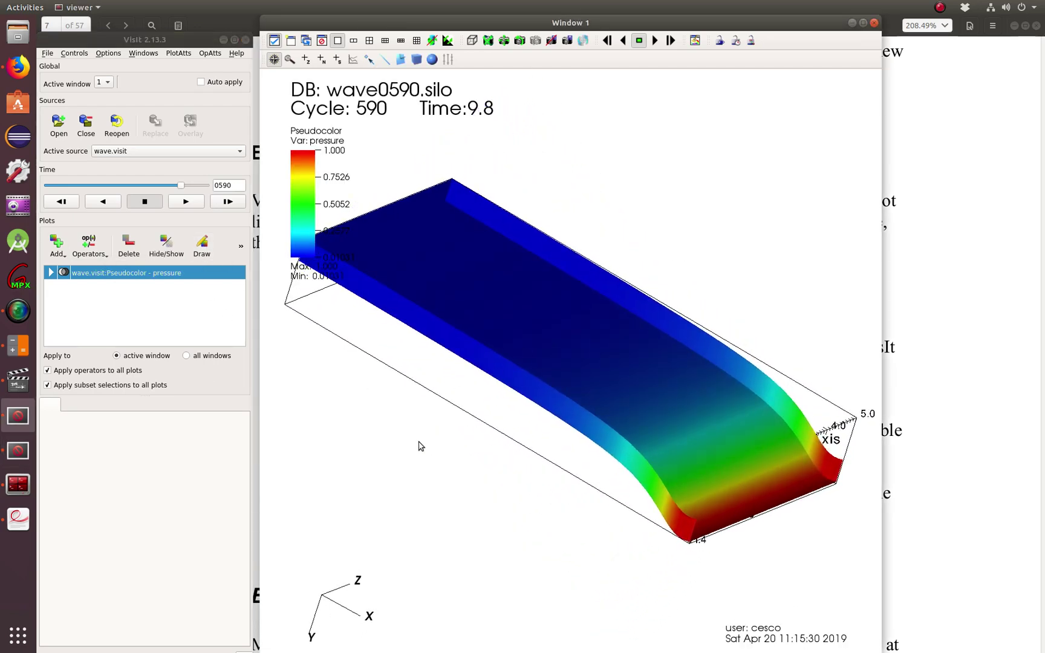
drag(415, 466, 422, 509)
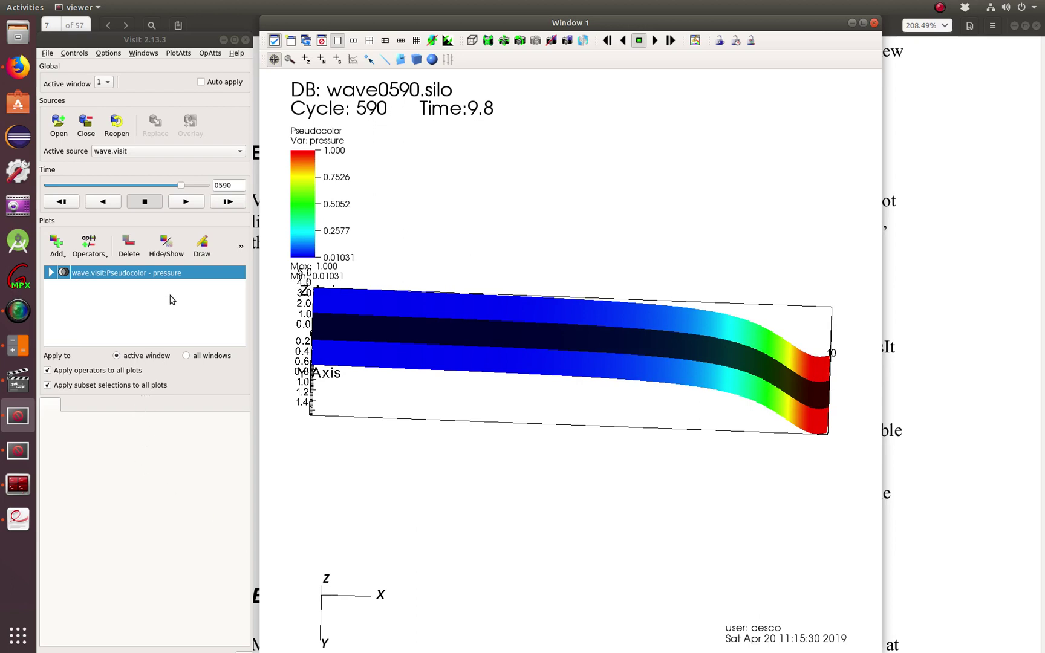
drag(179, 189, 27, 179)
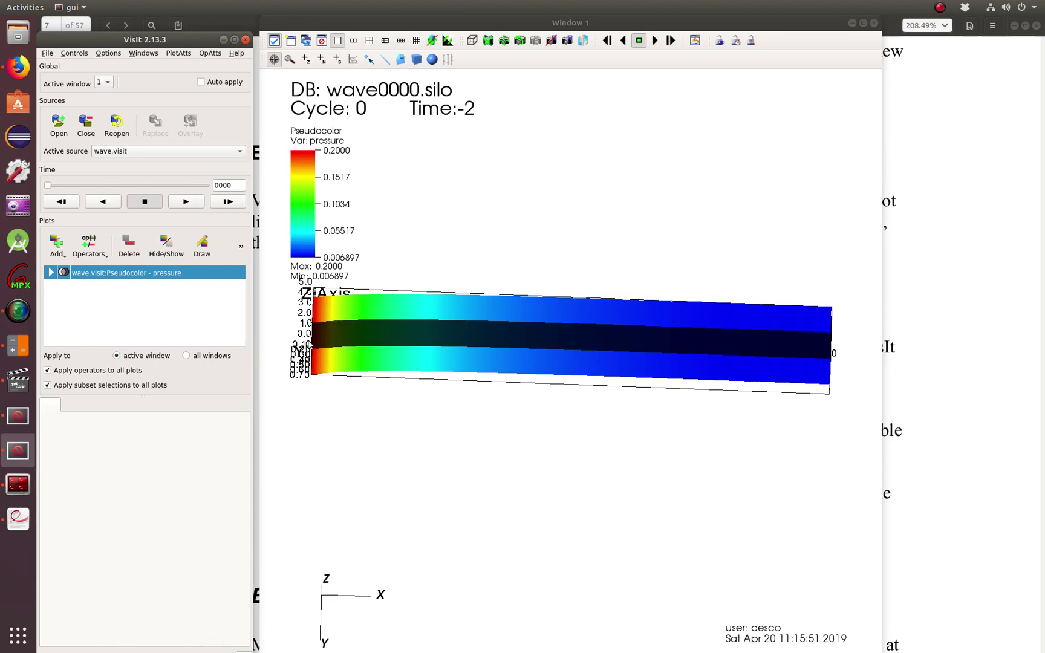
mouse_move(514, 445)
mouse_down()
mouse_move(515, 401)
mouse_move(515, 434)
mouse_move(524, 427)
mouse_up()
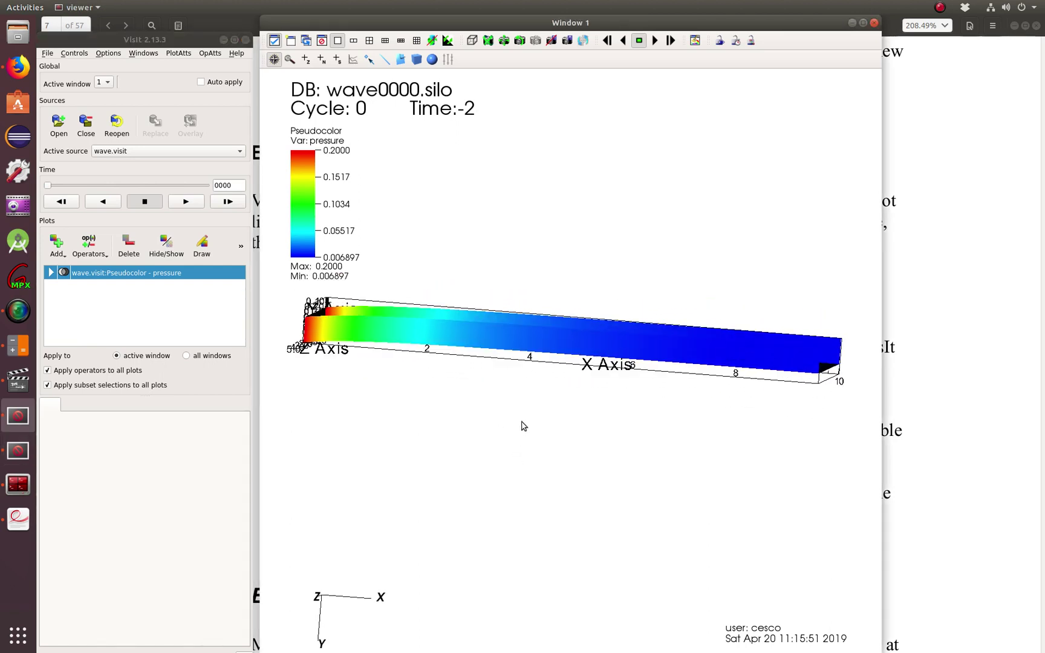
- Play the pressure wave animation forward through its time steps
click(185, 202)
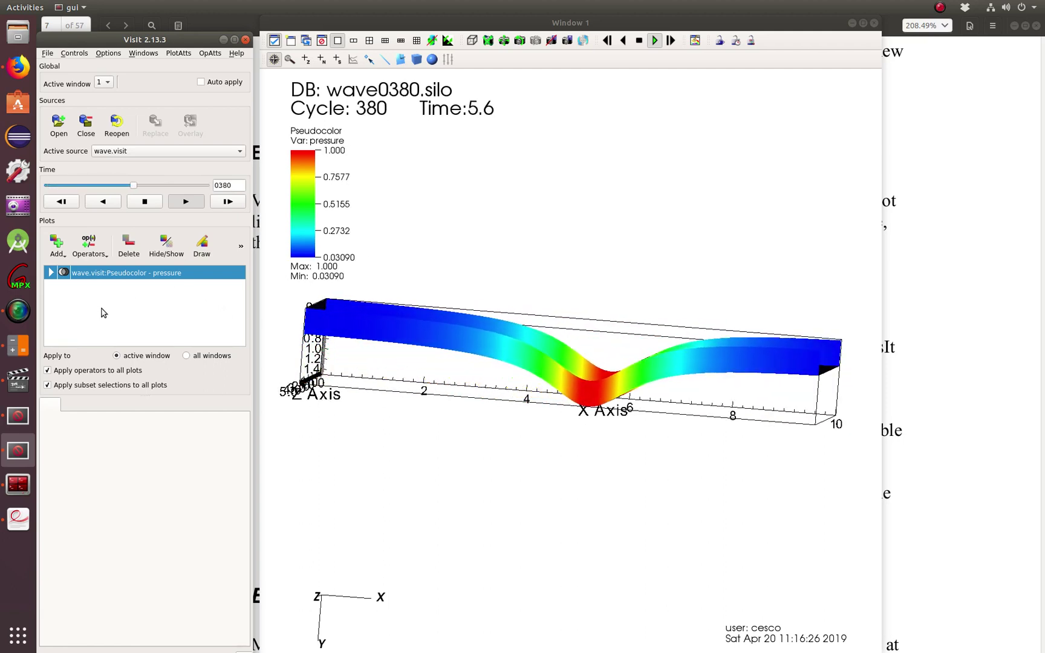
- Stop the animation and advance the wave one frame at a time until cycle 640, time 10.8
click(148, 203)
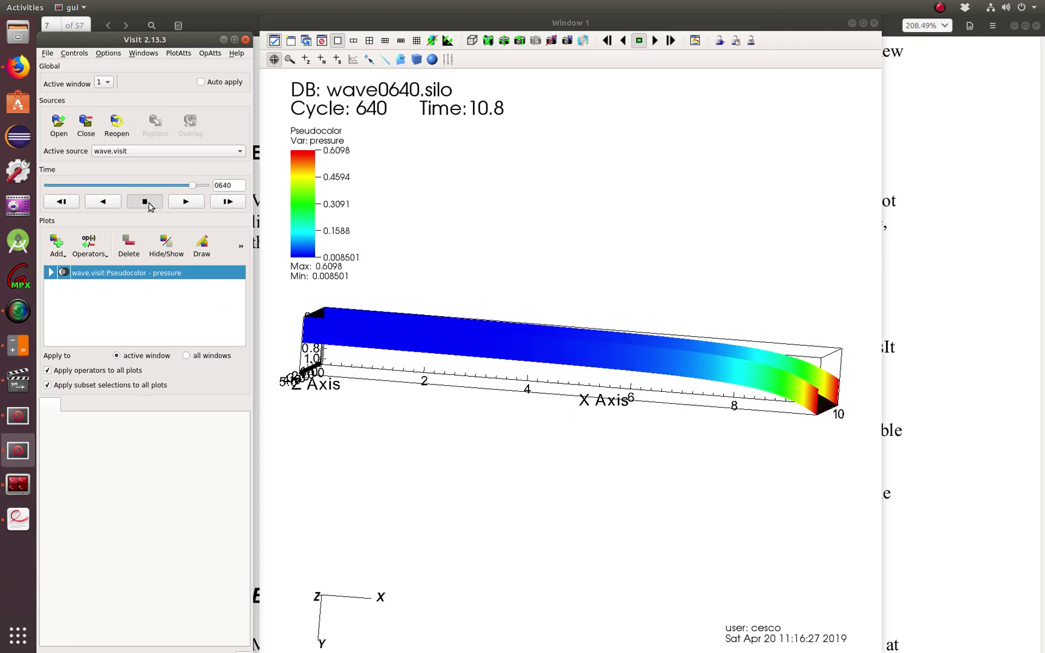
click(186, 202)
click(225, 203)
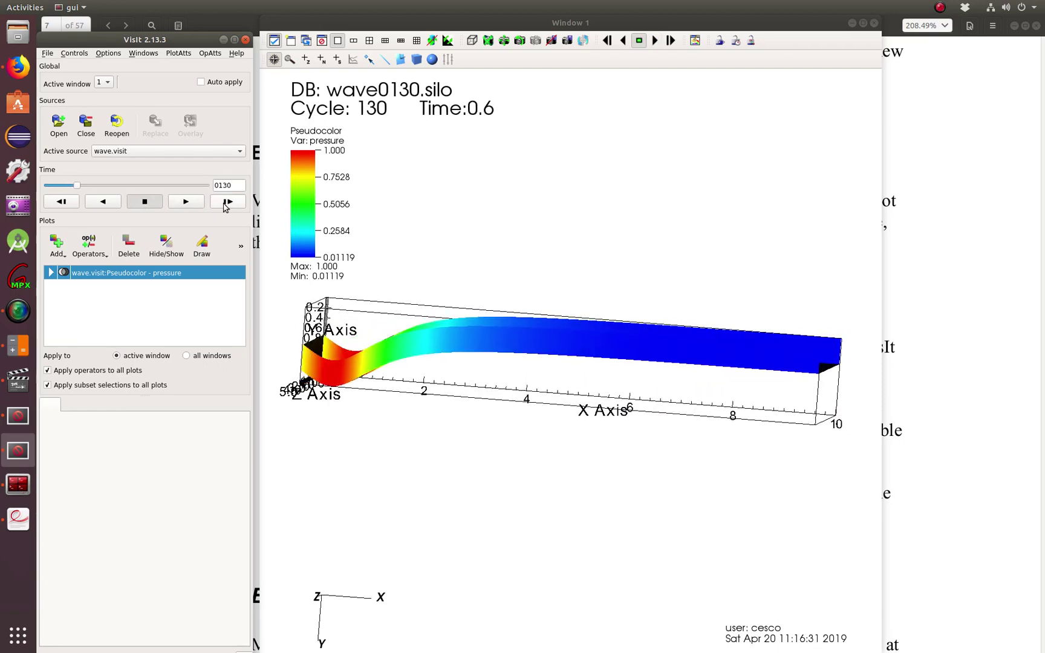
click(225, 204)
click(224, 203)
click(224, 202)
click(225, 203)
click(225, 203)
click(225, 202)
click(224, 202)
click(225, 203)
click(224, 202)
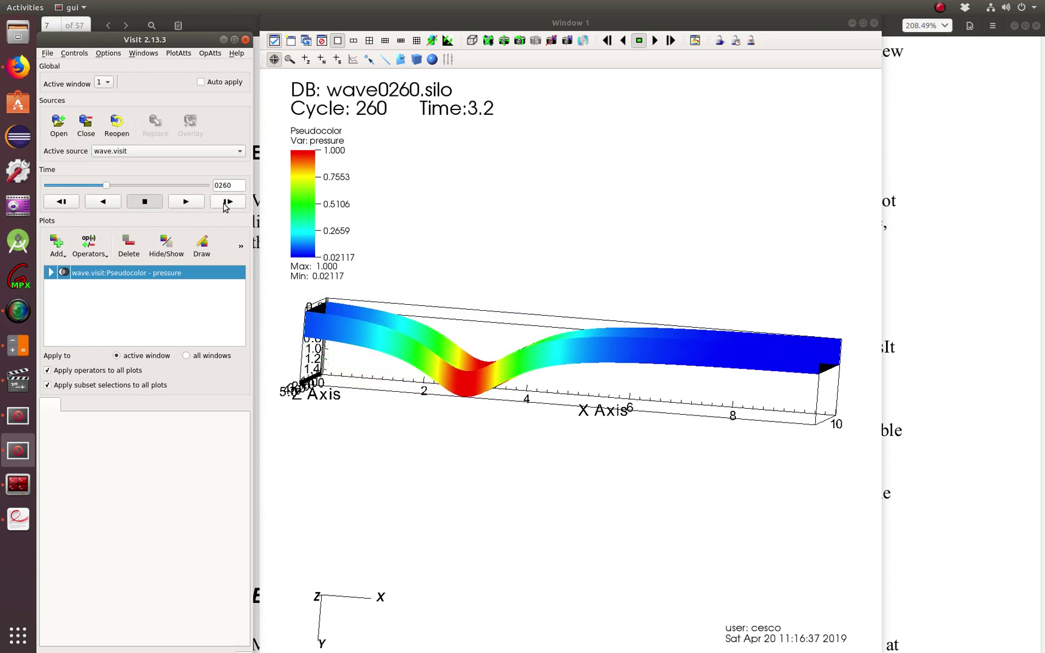
click(224, 203)
click(225, 203)
click(225, 202)
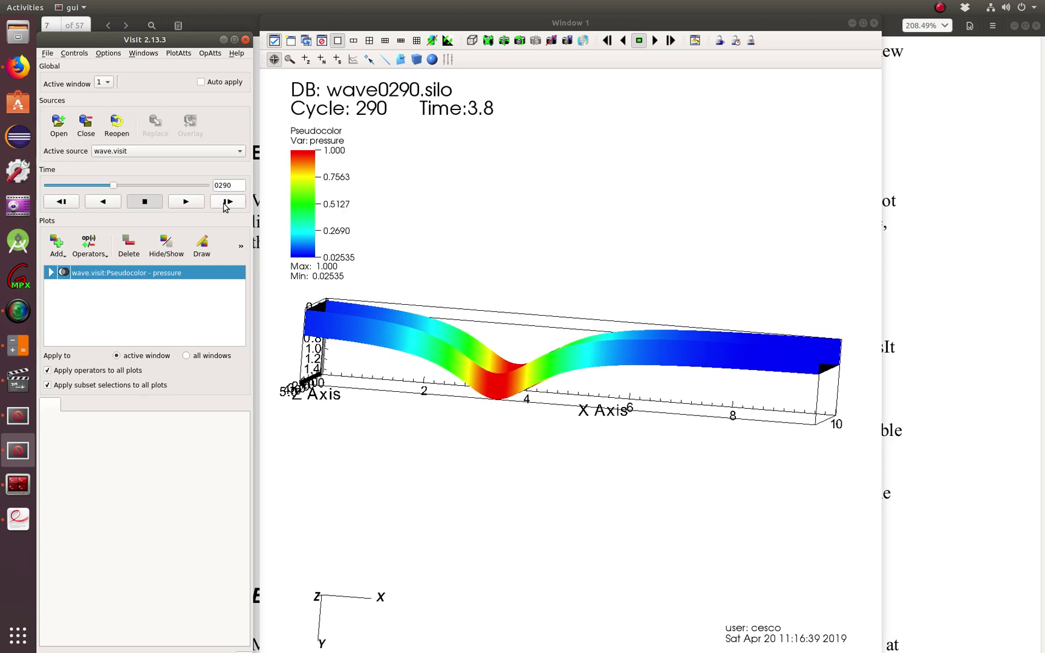
click(225, 202)
click(225, 203)
click(225, 202)
click(225, 202)
click(225, 203)
click(225, 202)
click(225, 202)
click(225, 203)
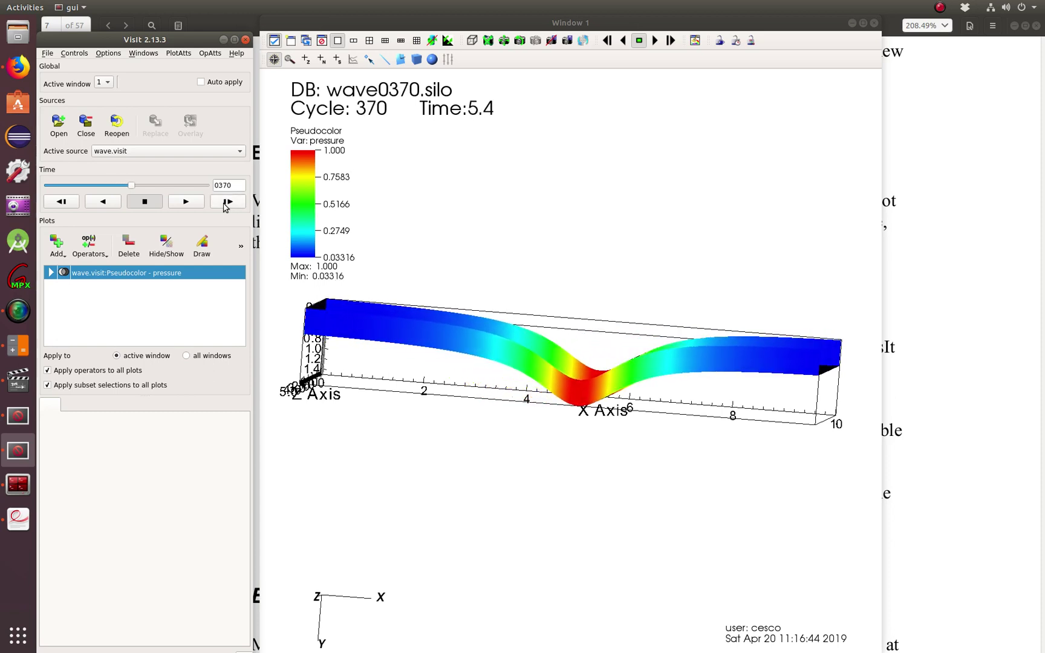
click(225, 202)
click(225, 202)
click(225, 203)
click(225, 203)
click(225, 203)
click(225, 203)
click(225, 202)
click(225, 203)
click(225, 202)
click(225, 202)
click(225, 202)
click(225, 202)
click(225, 203)
click(225, 202)
click(225, 203)
click(225, 202)
click(225, 203)
click(225, 202)
click(225, 202)
click(224, 203)
click(224, 203)
click(225, 203)
click(224, 203)
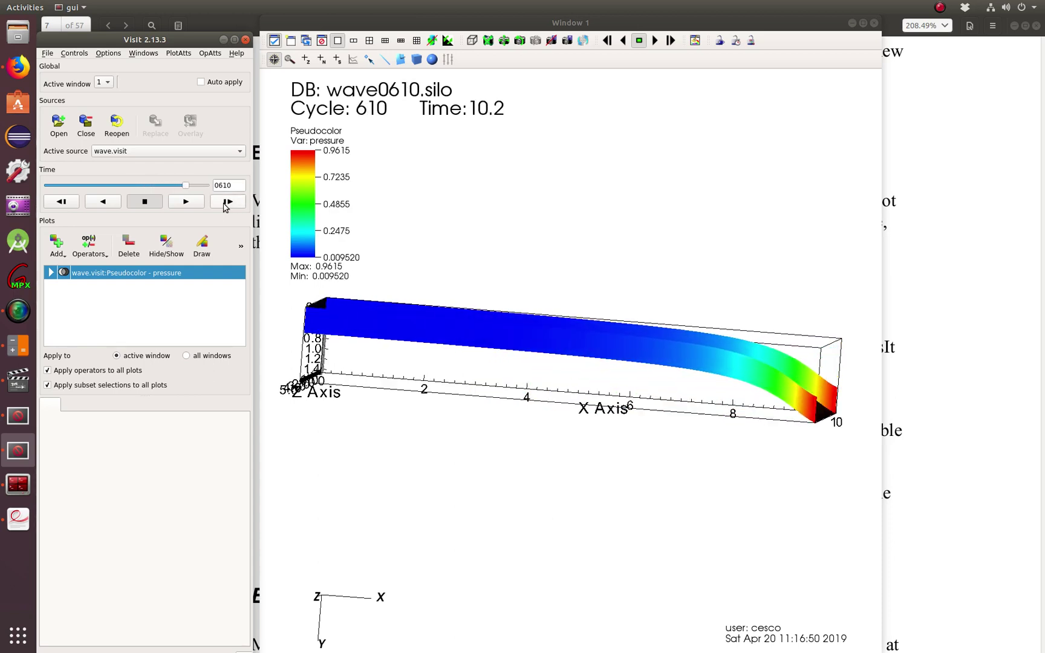
click(224, 203)
click(224, 203)
click(225, 203)
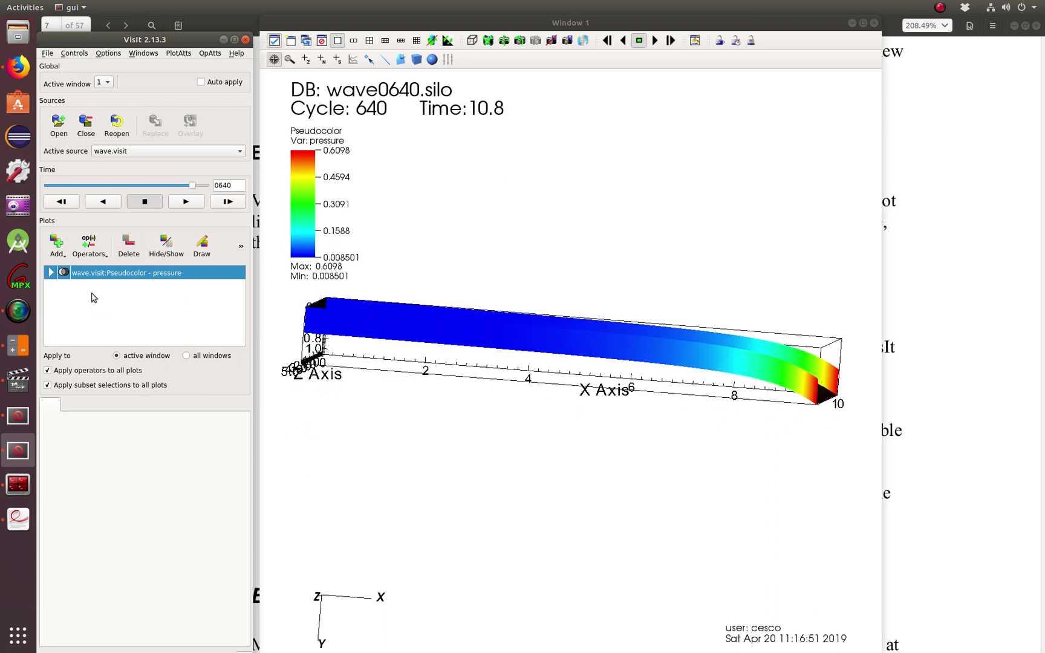
click(102, 254)
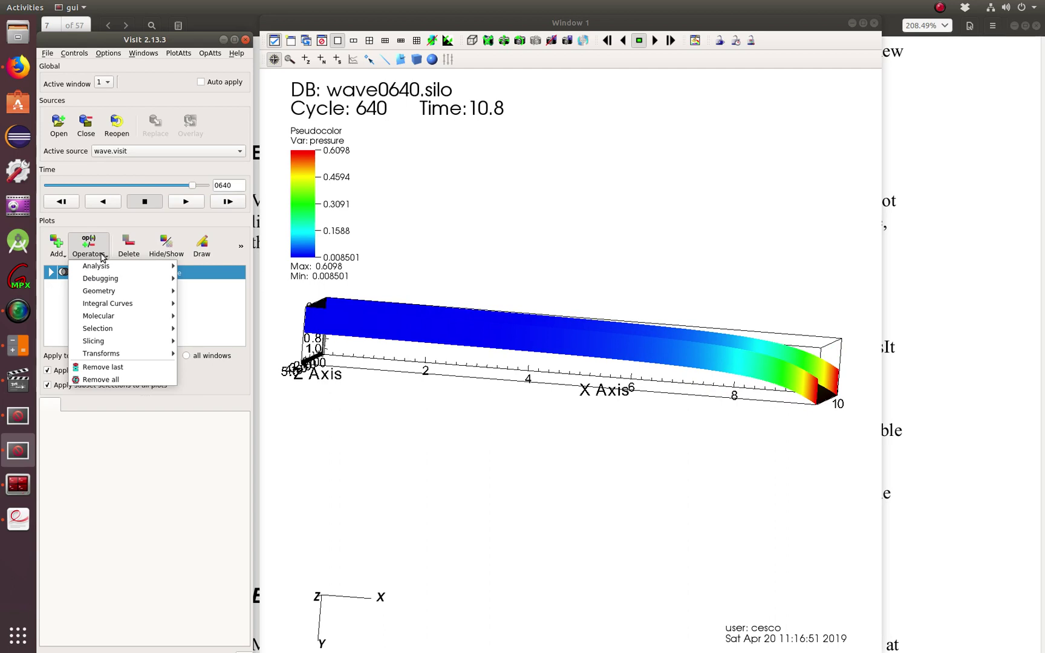
mouse_move(100, 354)
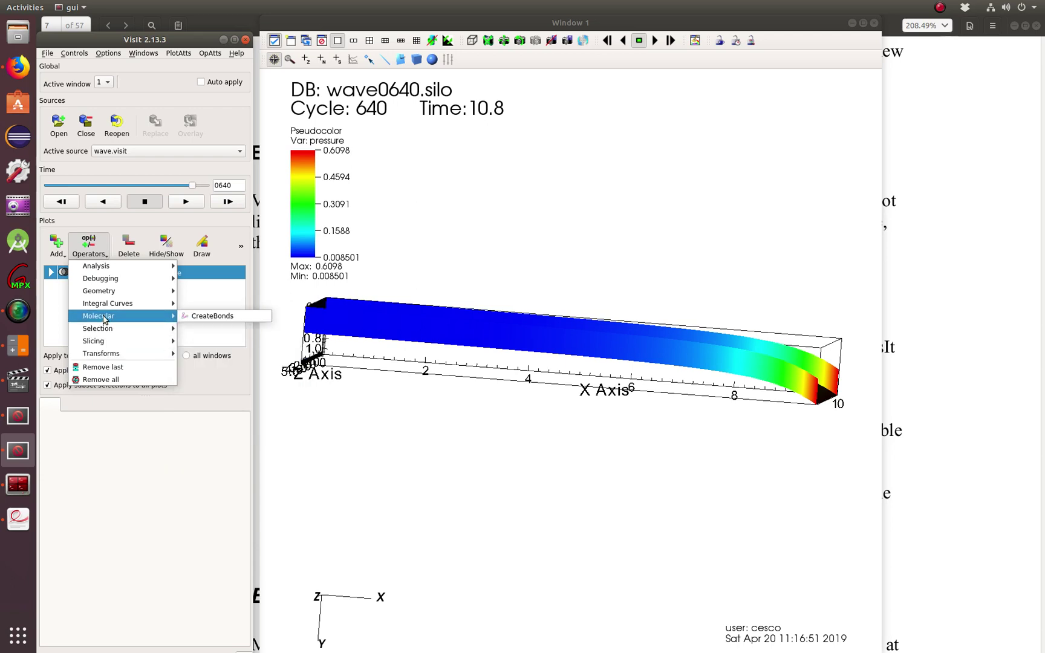
mouse_move(107, 296)
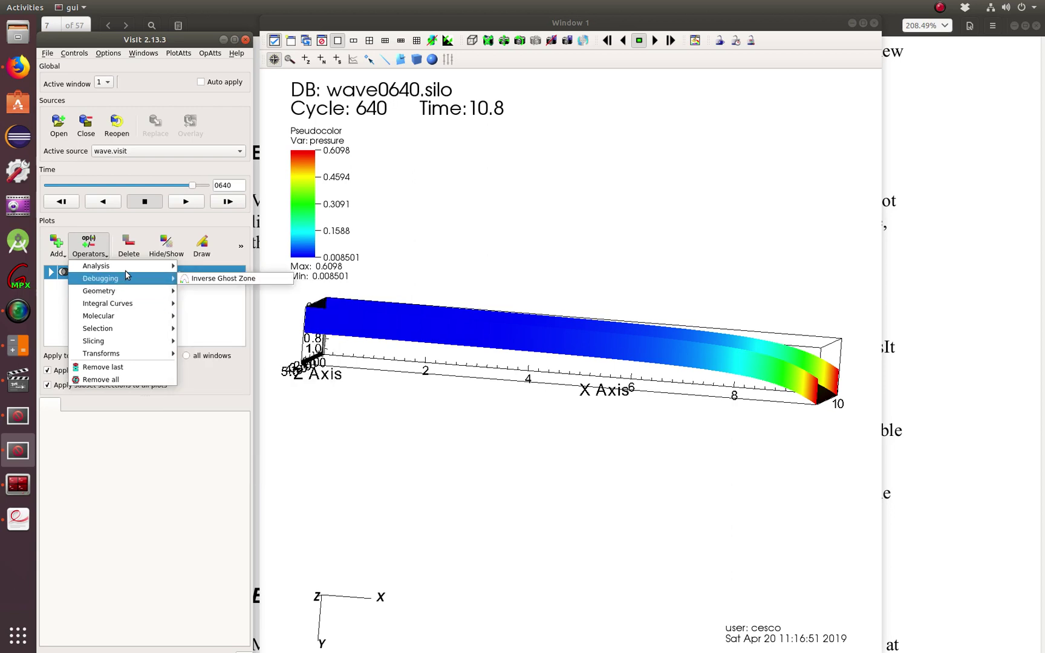
mouse_move(128, 271)
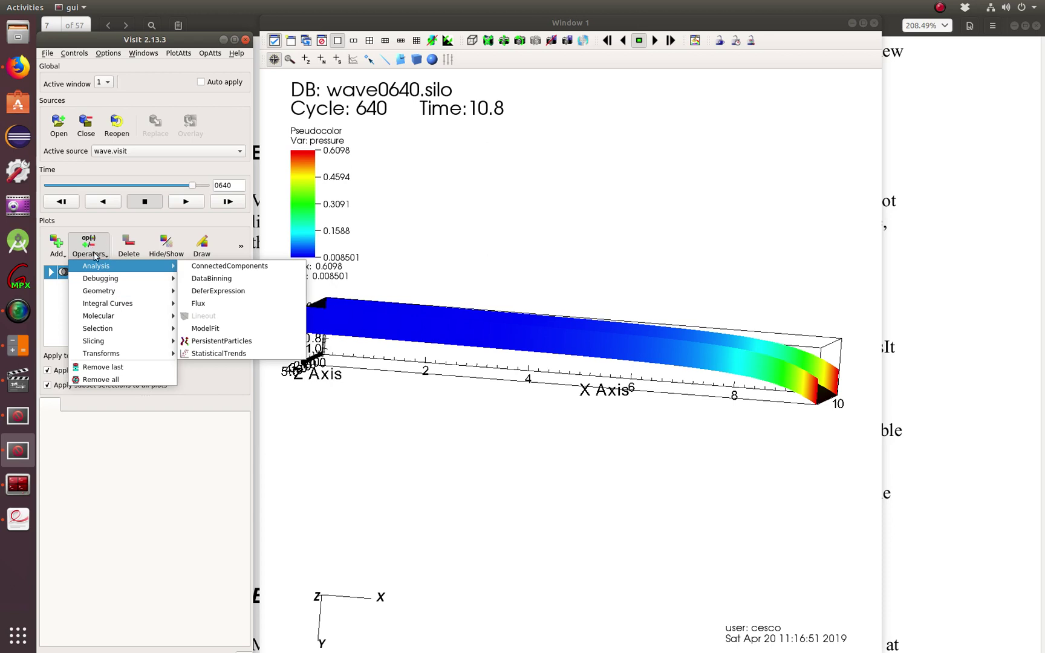
click(181, 420)
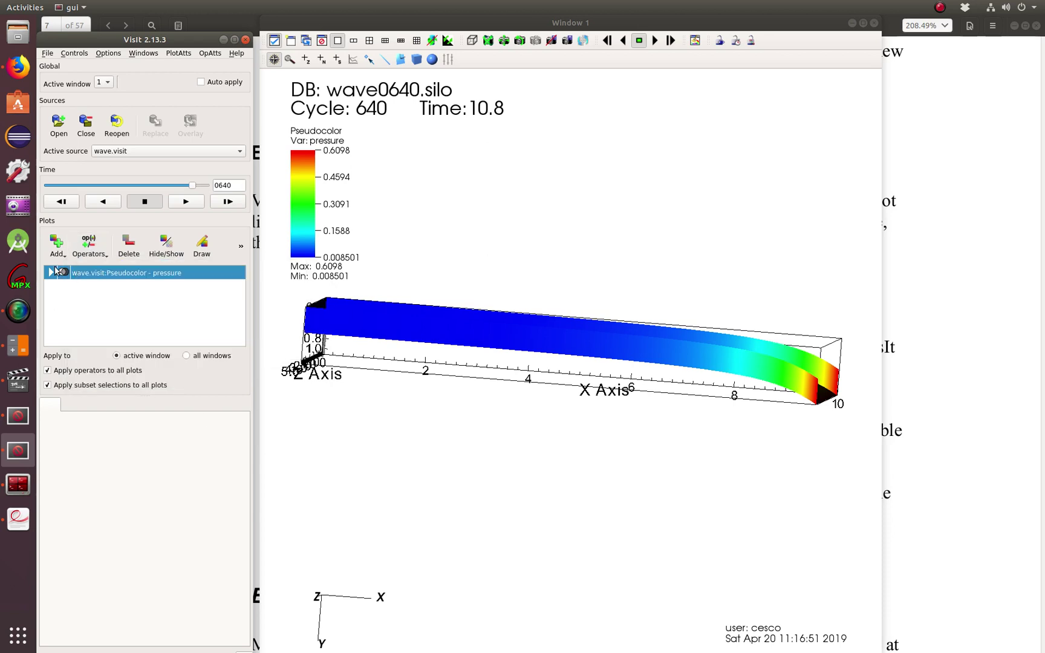
- Add a Pseudocolor plot of the u variable and start the pressure animation playing
click(57, 246)
mouse_move(64, 393)
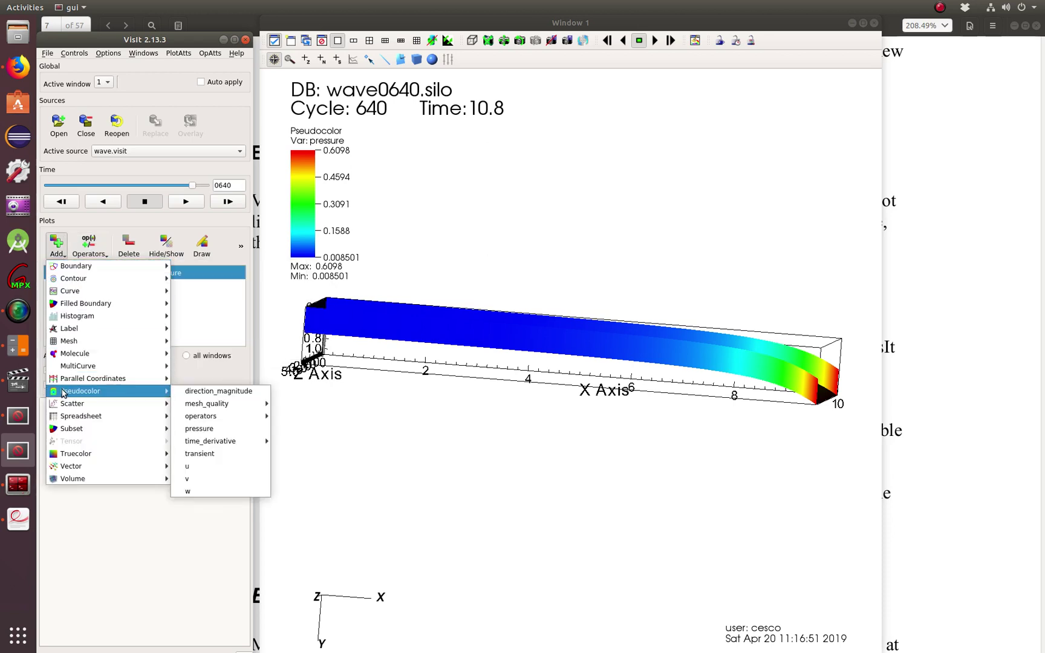
click(193, 468)
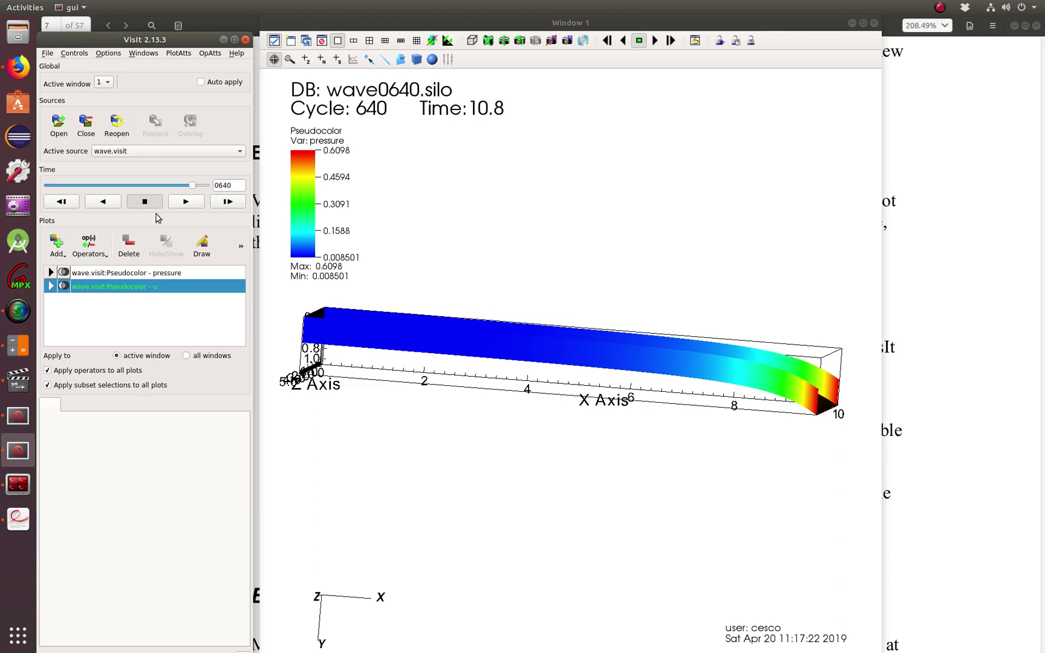
click(185, 202)
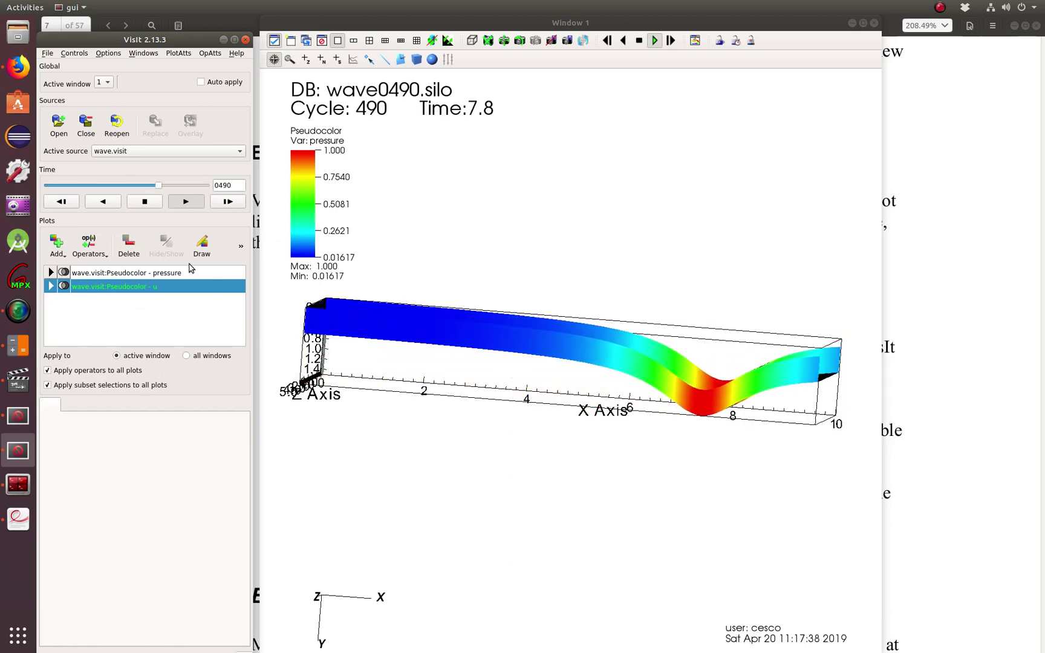
- Draw the u Pseudocolor plot and rotate the view to tilt the wave diagonally in 3D
click(203, 248)
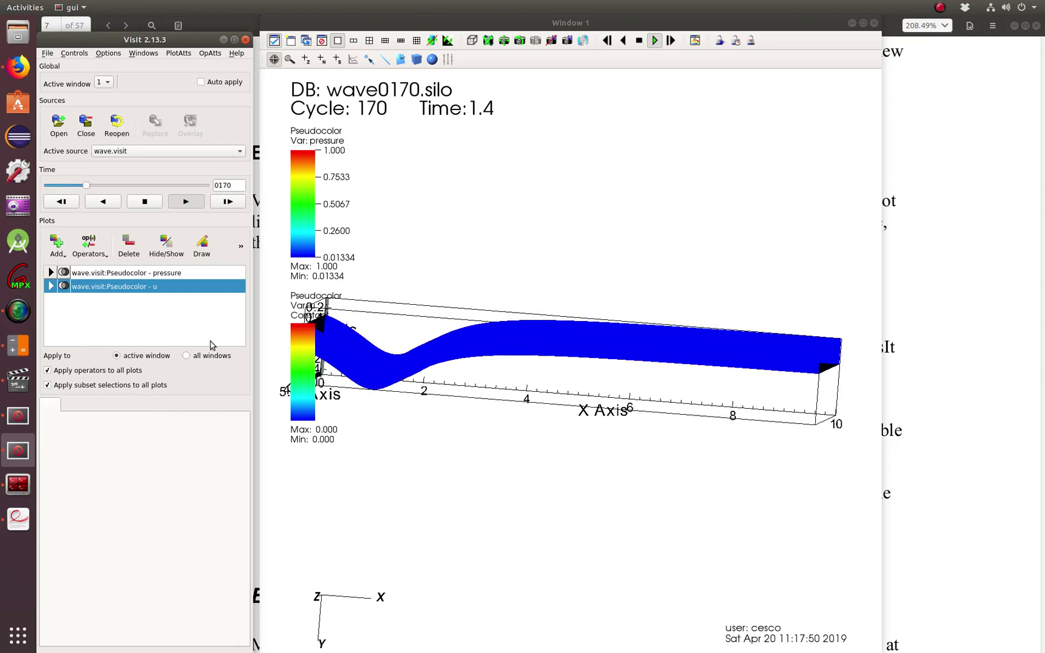
drag(450, 315, 409, 356)
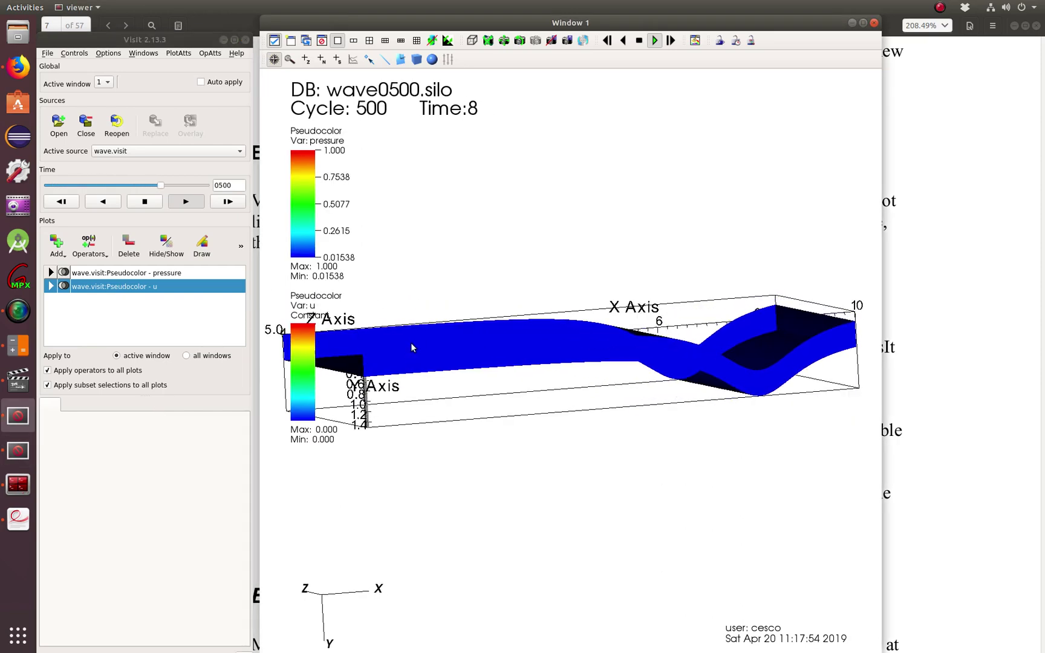
drag(410, 343, 330, 303)
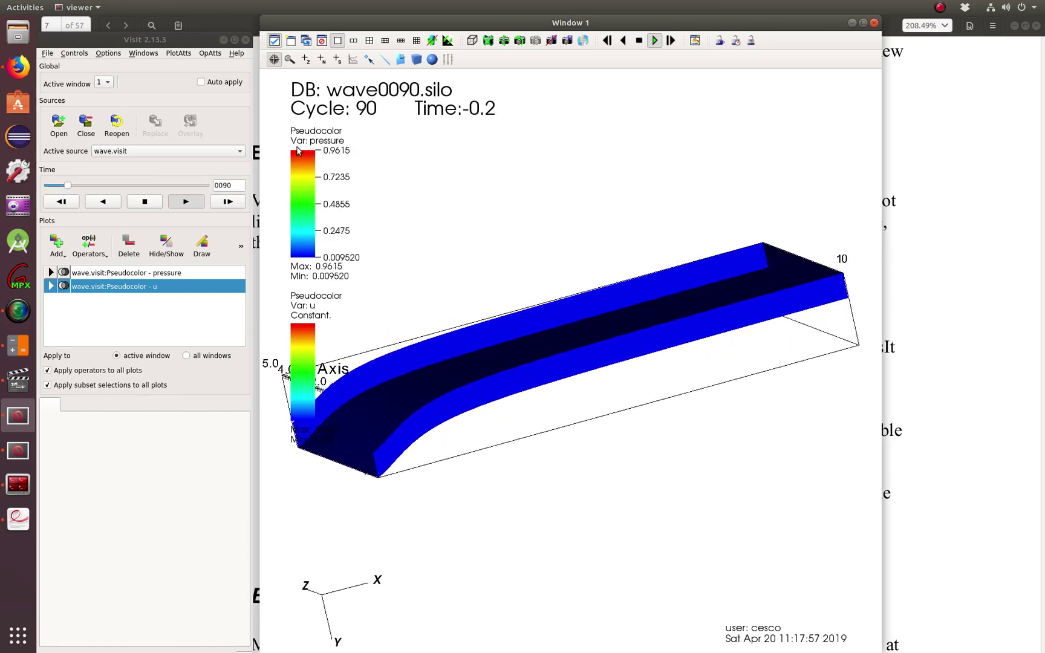